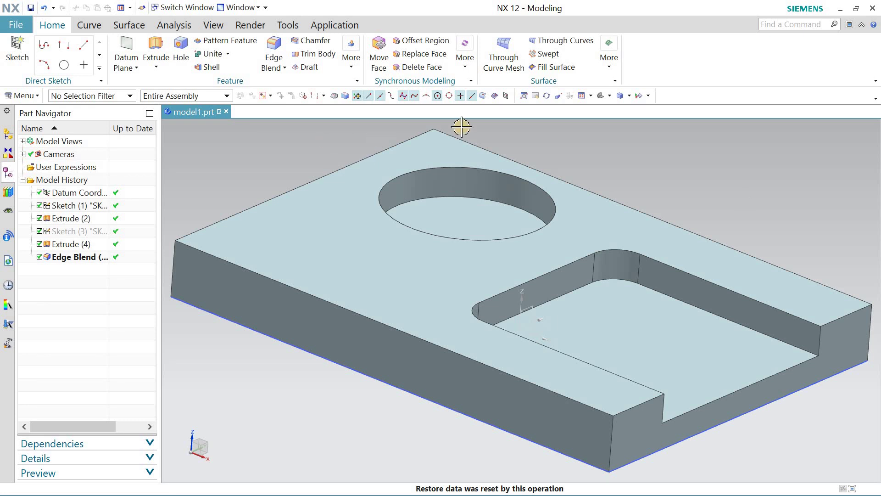
# Step: Switch to Manufacturing and apply the cam_general / mill_planar machining environment
pyautogui.click(331, 28)
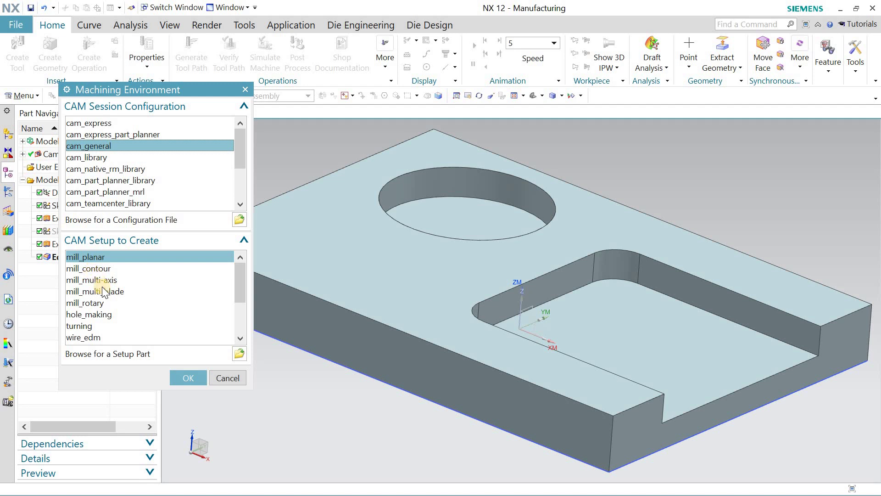
pyautogui.click(95, 257)
pyautogui.click(186, 375)
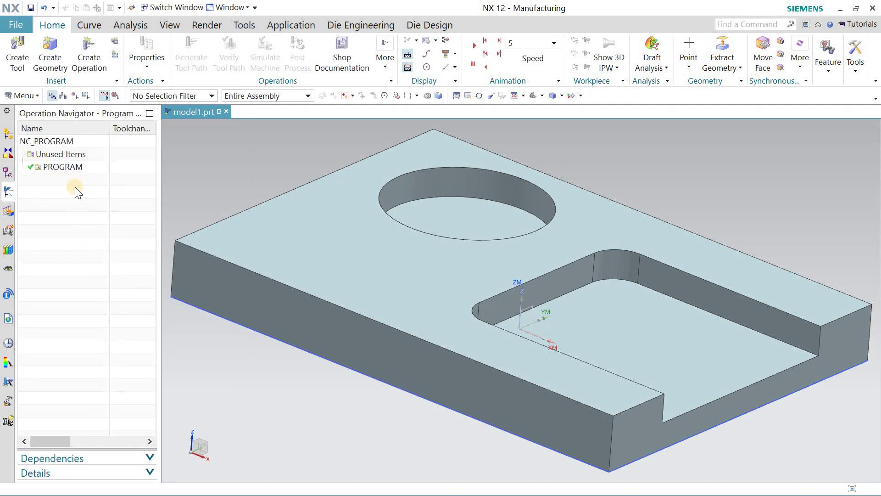
# Step: In Geometry View, edit MCS_MILL and place its origin at the plate's top-left corner
pyautogui.click(79, 100)
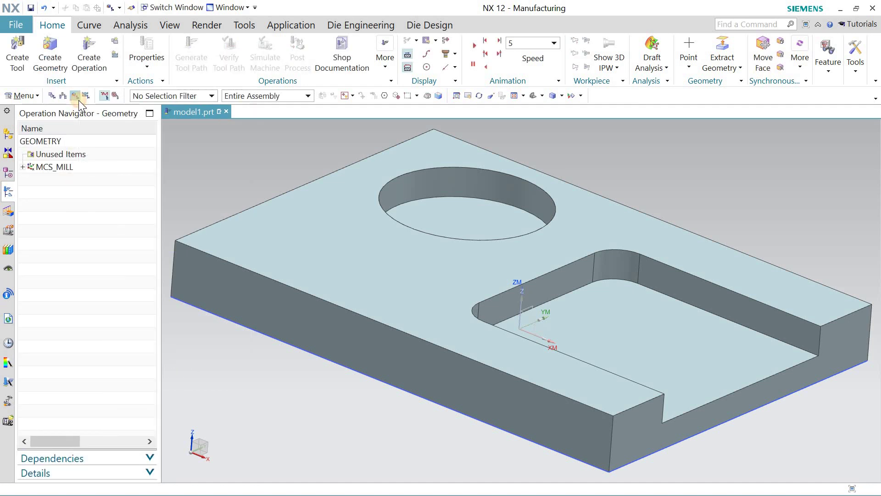
pyautogui.click(22, 167)
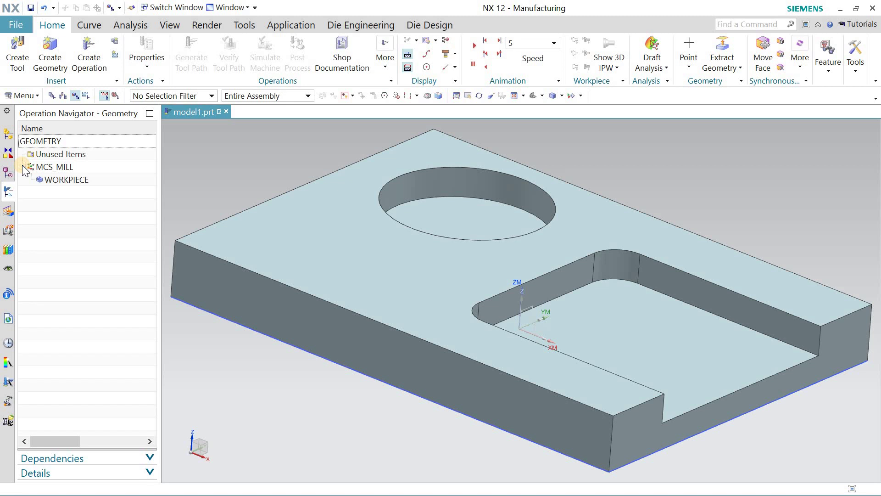
pyautogui.click(51, 167)
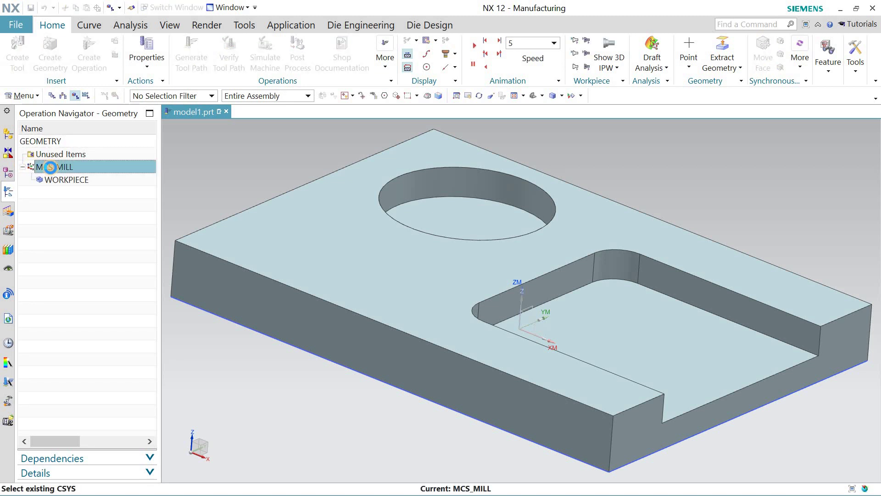
pyautogui.doubleClick(50, 167)
pyautogui.scroll(3, 385, 241)
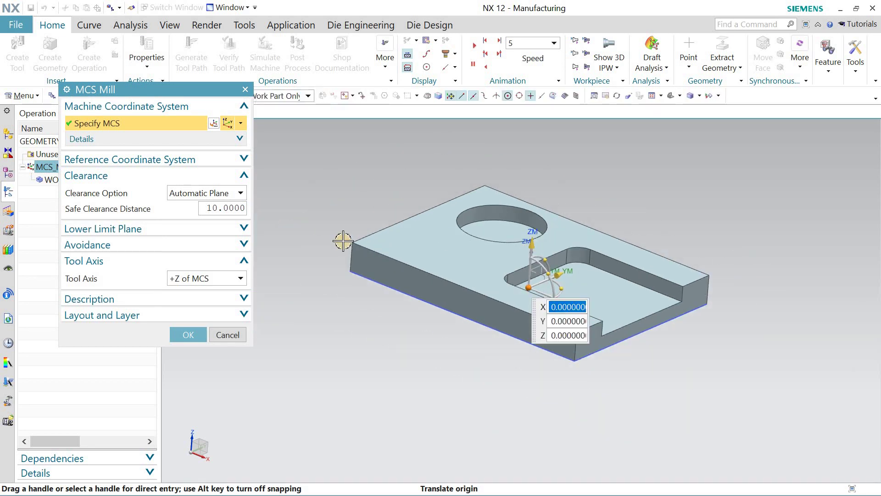
pyautogui.click(358, 237)
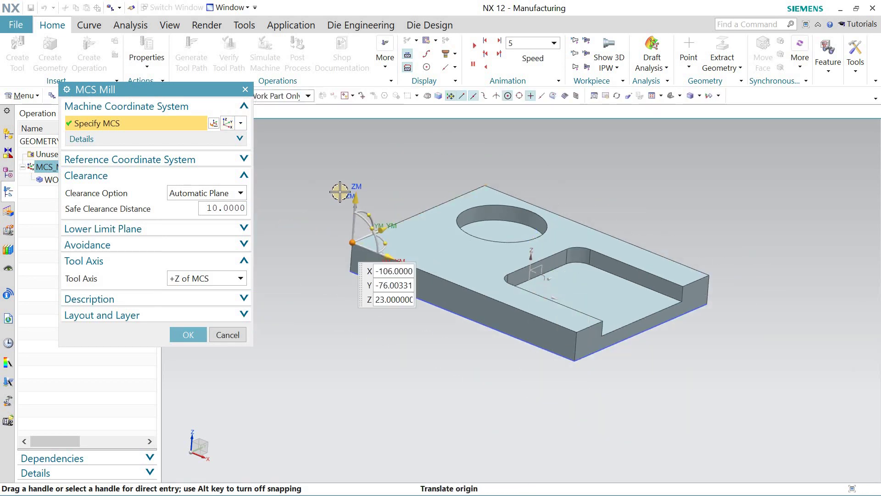
# Step: Set the clearance to a plane on the plate's top face offset 3 mm
pyautogui.click(221, 192)
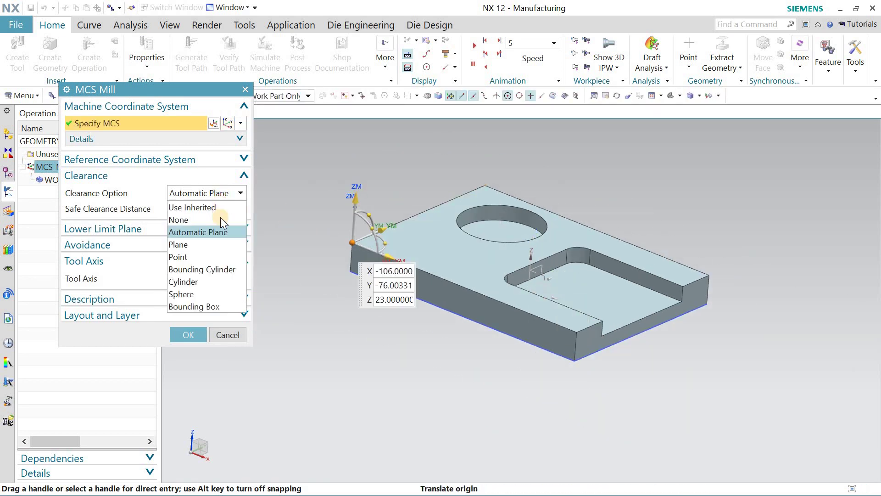
pyautogui.click(216, 241)
pyautogui.click(421, 249)
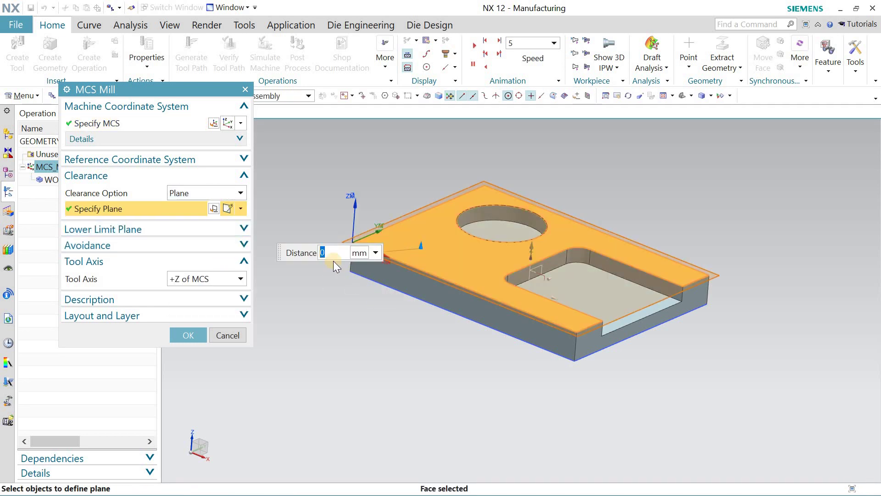
pyautogui.write('3')
pyautogui.press('Return')
# Step: Inspect the clearance plane from several views and accept the MCS_MILL settings
pyautogui.moveTo(393, 190)
pyautogui.mouseDown(button='middle')
pyautogui.moveTo(415, 172)
pyautogui.moveTo(403, 187)
pyautogui.mouseUp(button='middle')
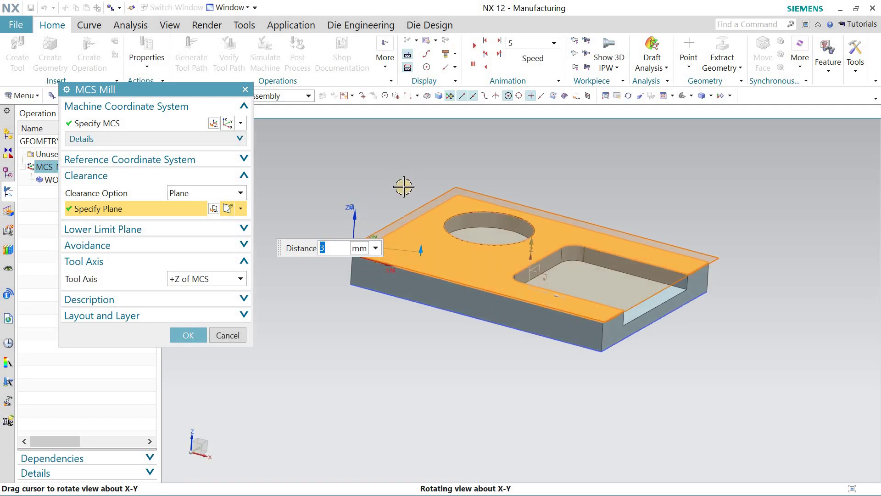
pyautogui.moveTo(391, 151); pyautogui.dragTo(364, 161, button='middle')
pyautogui.moveTo(304, 229); pyautogui.dragTo(330, 206, button='middle')
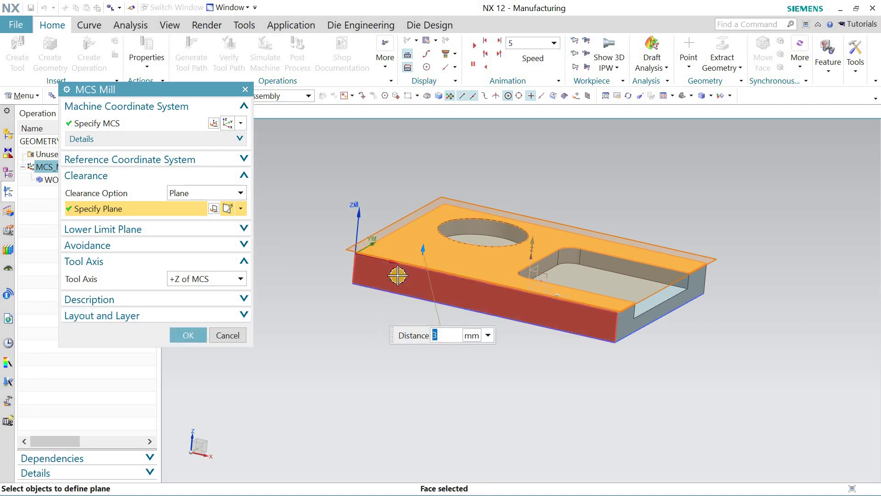
pyautogui.scroll(1, 377, 273)
pyautogui.scroll(1, 377, 274)
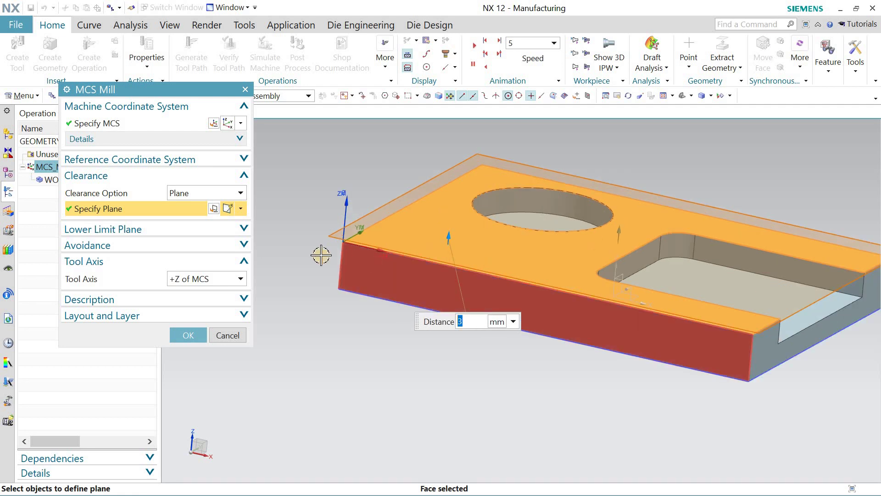
pyautogui.rightClick(306, 257)
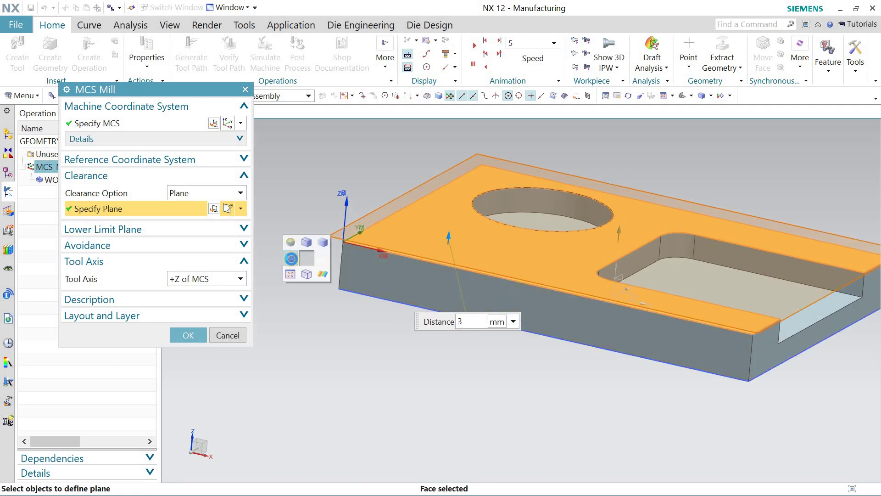
pyautogui.click(290, 258)
pyautogui.moveTo(320, 246); pyautogui.dragTo(324, 191, button='middle')
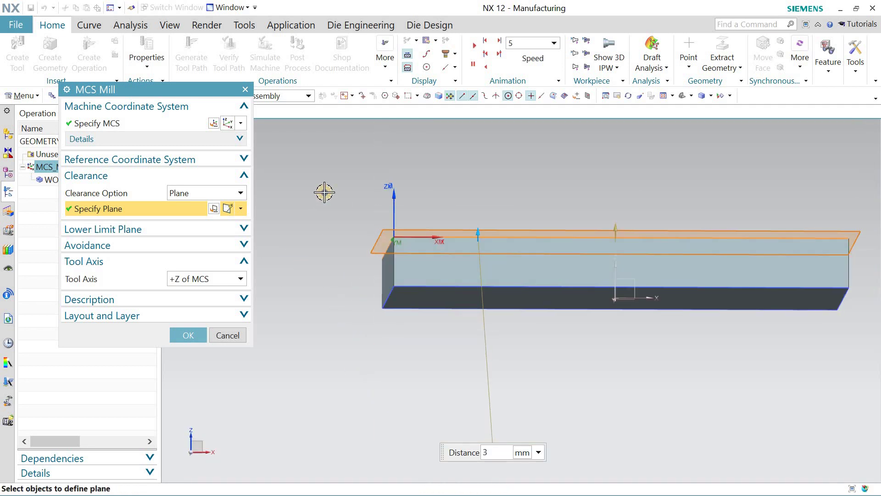
pyautogui.rightClick(321, 193)
pyautogui.click(312, 194)
pyautogui.moveTo(394, 187); pyautogui.dragTo(494, 204, button='middle')
pyautogui.rightClick(318, 257)
pyautogui.click(318, 260)
pyautogui.moveTo(334, 226); pyautogui.dragTo(339, 185, button='middle')
pyautogui.click(188, 335)
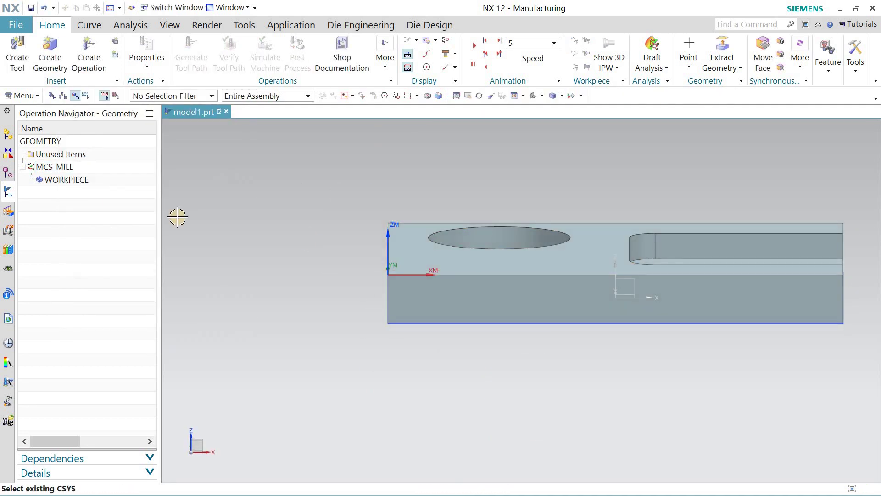
pyautogui.click(80, 183)
# Step: Edit WORKPIECE and specify the whole plate body as part geometry
pyautogui.click(91, 184)
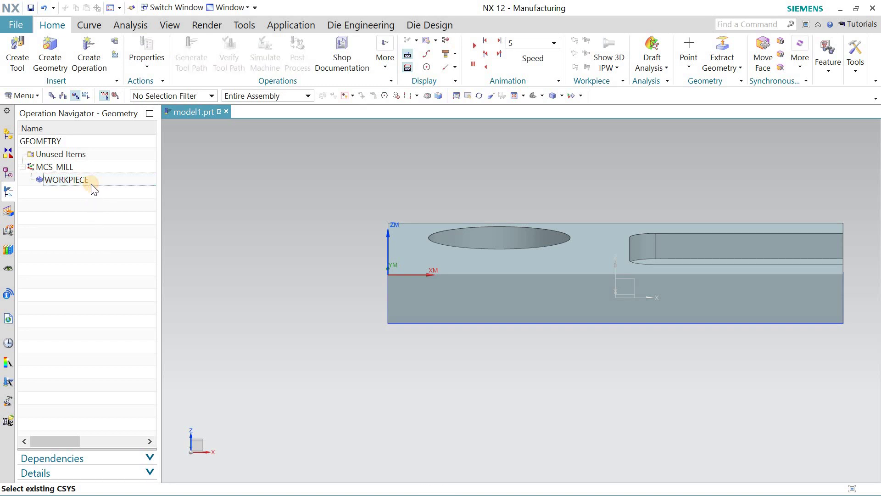
pyautogui.doubleClick(92, 182)
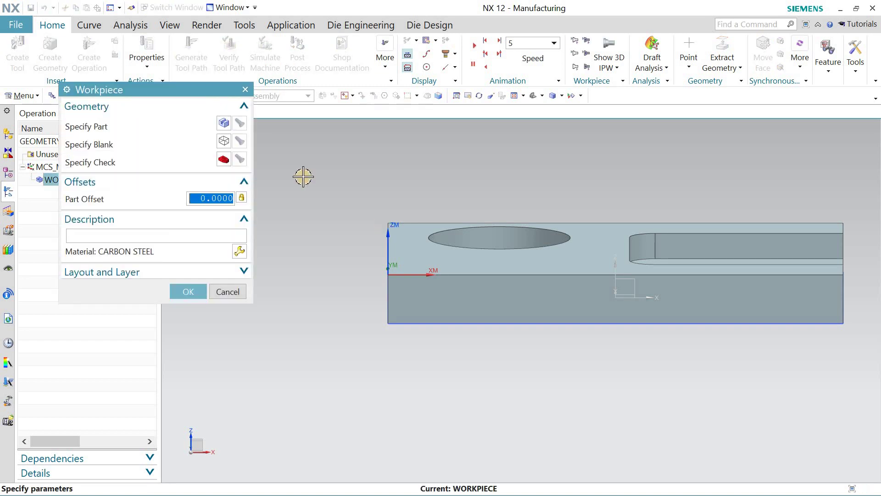
pyautogui.click(482, 269)
pyautogui.click(201, 284)
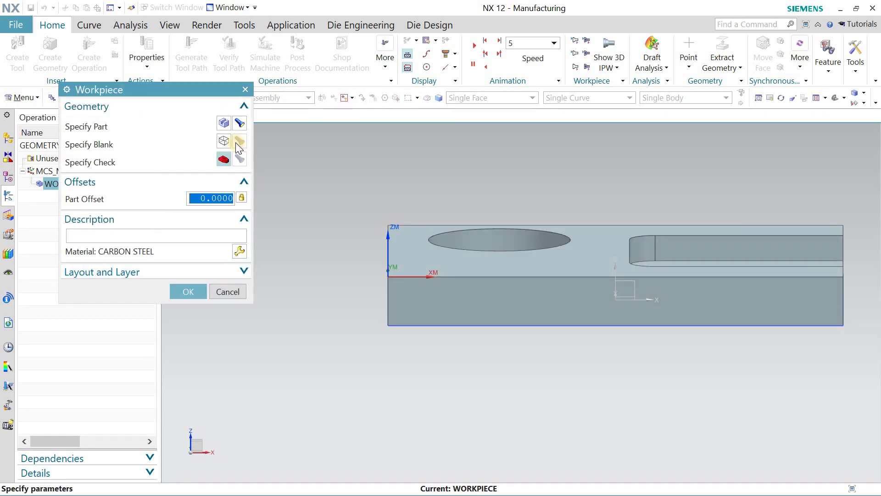
# Step: Define the blank as a bounding block around the plate
pyautogui.click(390, 218)
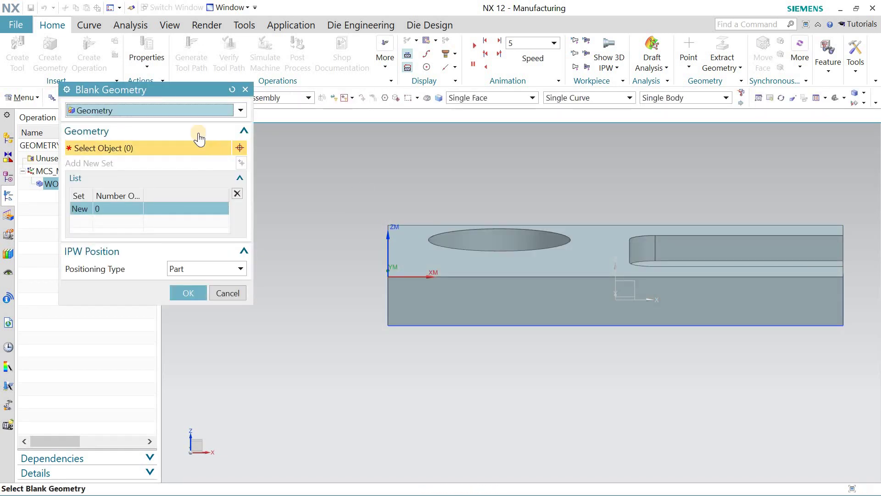
pyautogui.click(193, 110)
pyautogui.click(178, 149)
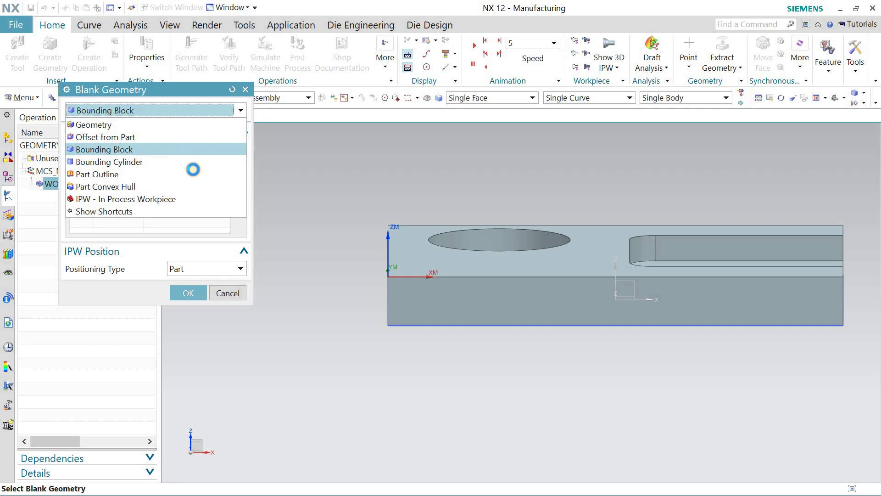
pyautogui.moveTo(417, 177); pyautogui.dragTo(393, 182, button='middle')
pyautogui.moveTo(299, 200); pyautogui.dragTo(211, 197, button='middle')
pyautogui.moveTo(331, 223); pyautogui.dragTo(295, 228, button='middle')
# Step: Adjust the bounding block's ZM+ limit and accept the blank
pyautogui.click(211, 193)
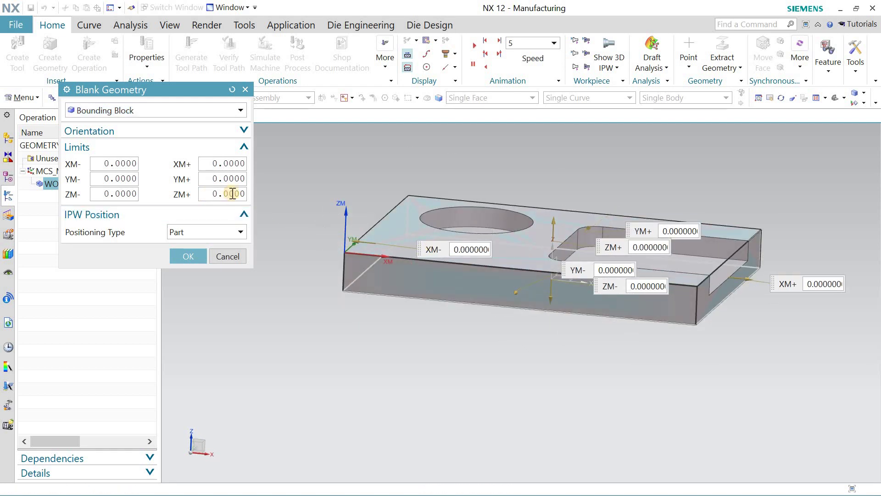
pyautogui.doubleClick(233, 193)
pyautogui.write('1')
pyautogui.press('Return')
pyautogui.moveTo(317, 187); pyautogui.dragTo(305, 218, button='middle')
pyautogui.click(230, 196)
pyautogui.write('0')
pyautogui.click(196, 257)
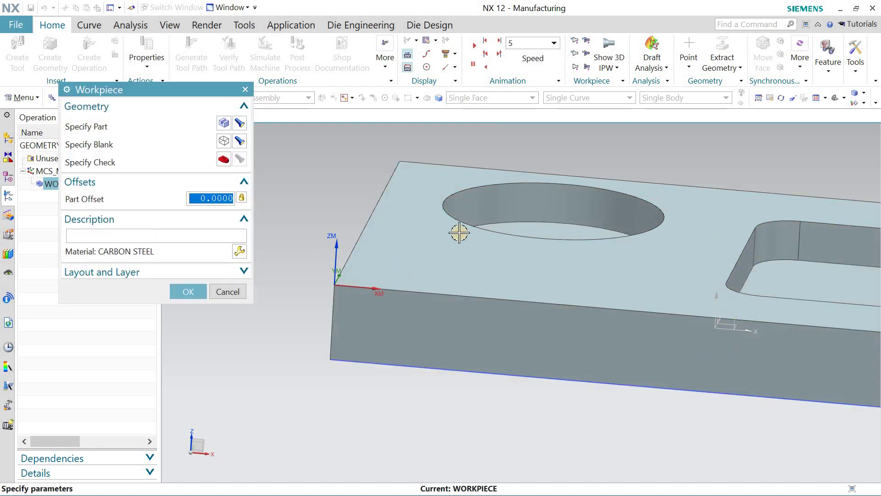
# Step: Assign material MAT0_00106 (4150) from the library and accept the workpiece
pyautogui.scroll(-2, 459, 233)
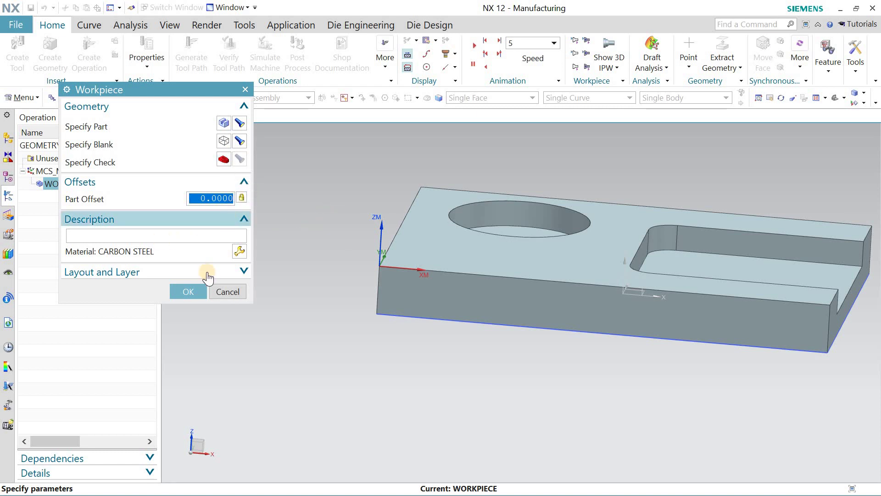
pyautogui.click(239, 251)
pyautogui.click(132, 250)
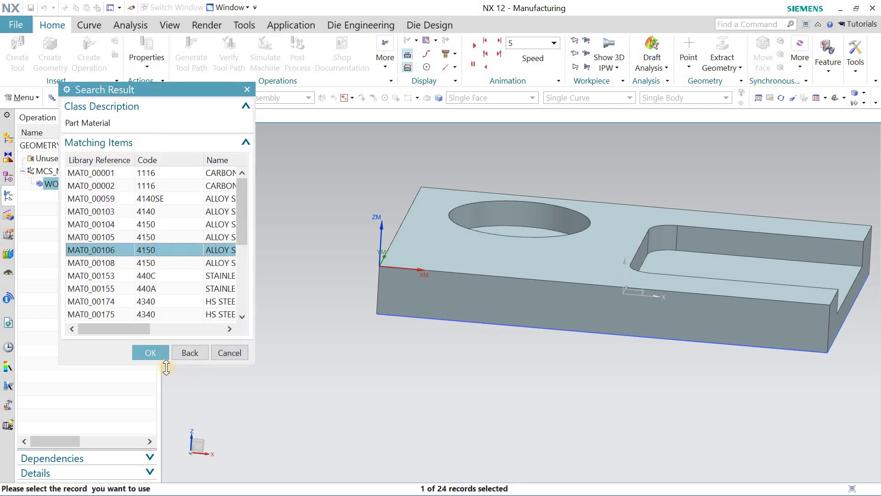
pyautogui.click(153, 352)
pyautogui.click(191, 294)
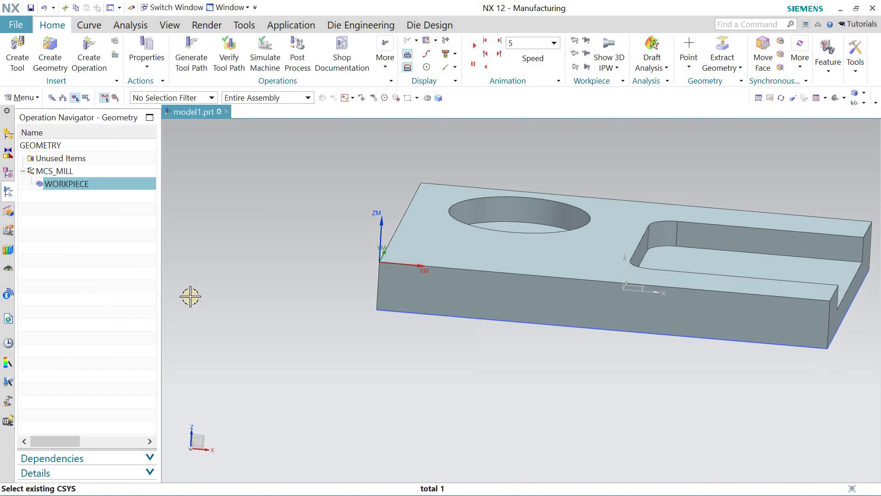
pyautogui.click(59, 247)
# Step: Create a mill_planar basic end mill tool named 8EM
pyautogui.keyDown('shift'); pyautogui.moveTo(321, 185); pyautogui.dragTo(317, 183, button='middle'); pyautogui.keyUp('shift')
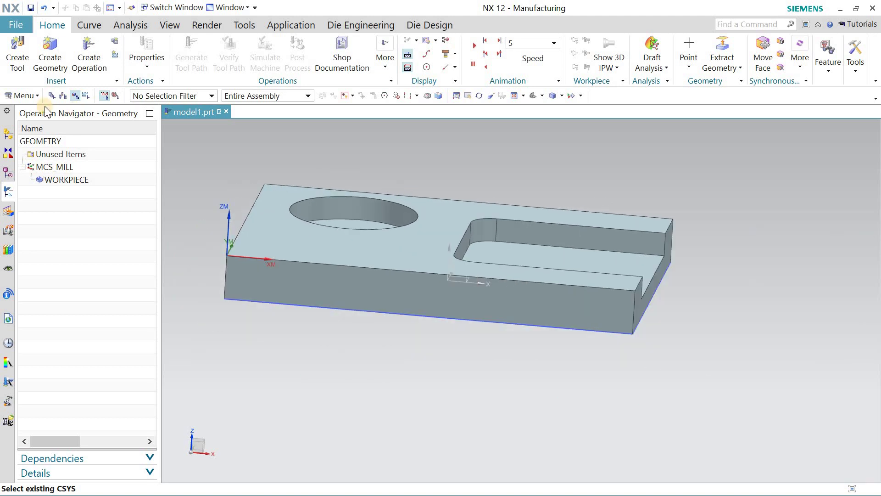
pyautogui.click(18, 63)
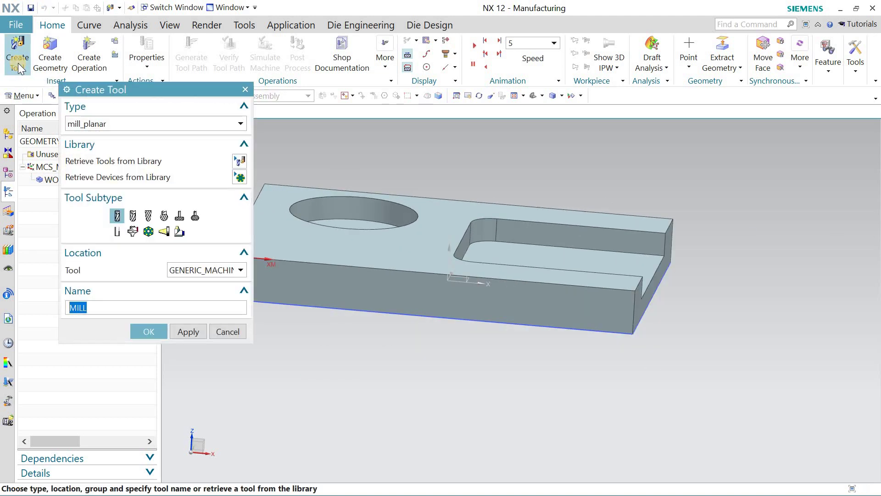
pyautogui.click(133, 118)
pyautogui.click(129, 132)
pyautogui.click(118, 214)
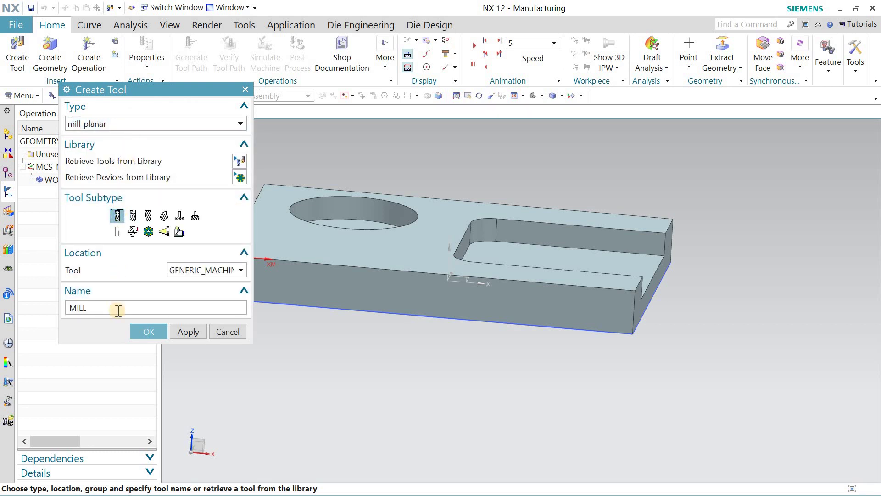
pyautogui.moveTo(118, 310); pyautogui.dragTo(61, 314)
pyautogui.write('8EM')
pyautogui.click(156, 331)
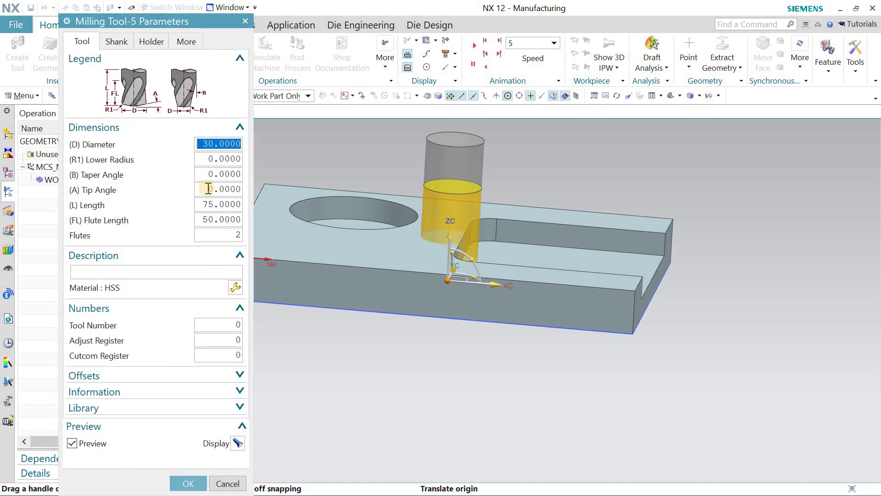
# Step: Set the tool diameter to 8, flute length 45 and 4 flutes
pyautogui.write('8')
pyautogui.click(211, 160)
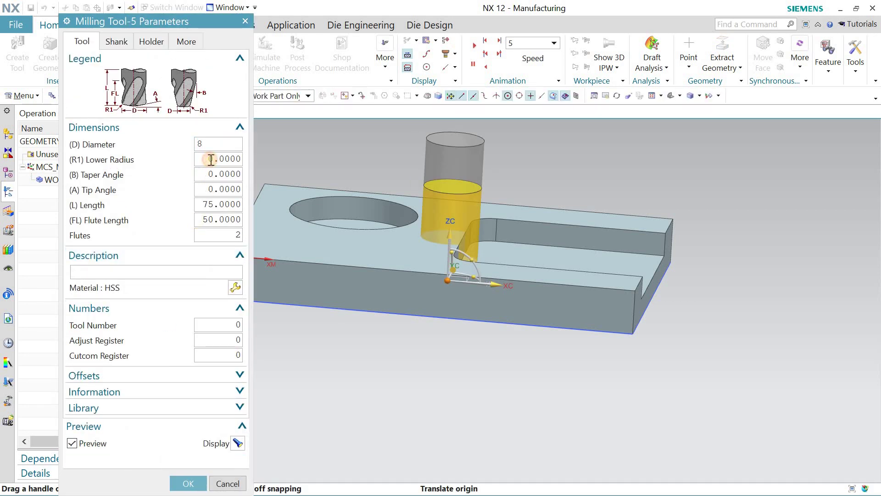
pyautogui.doubleClick(216, 203)
pyautogui.doubleClick(229, 220)
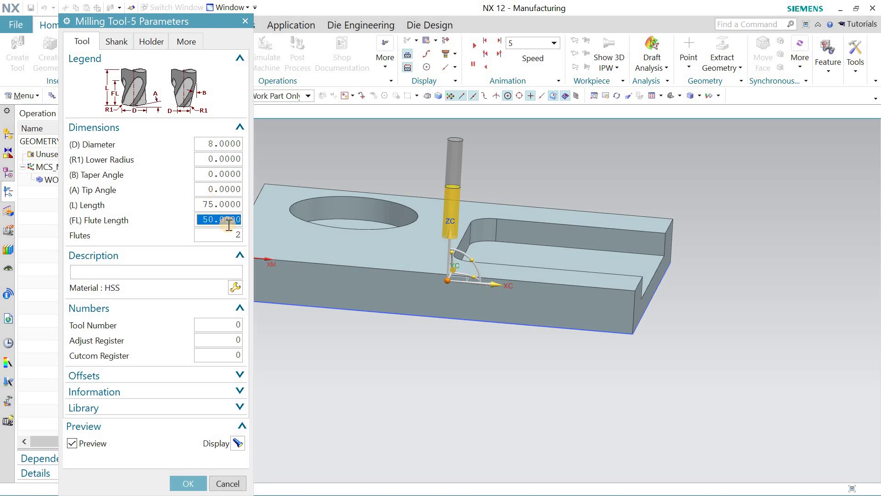
pyautogui.write('45')
pyautogui.click(227, 192)
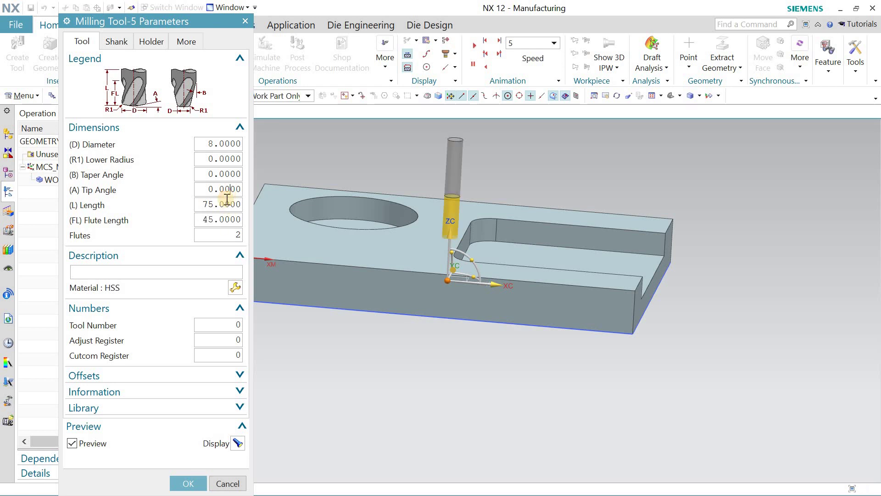
pyautogui.doubleClick(223, 233)
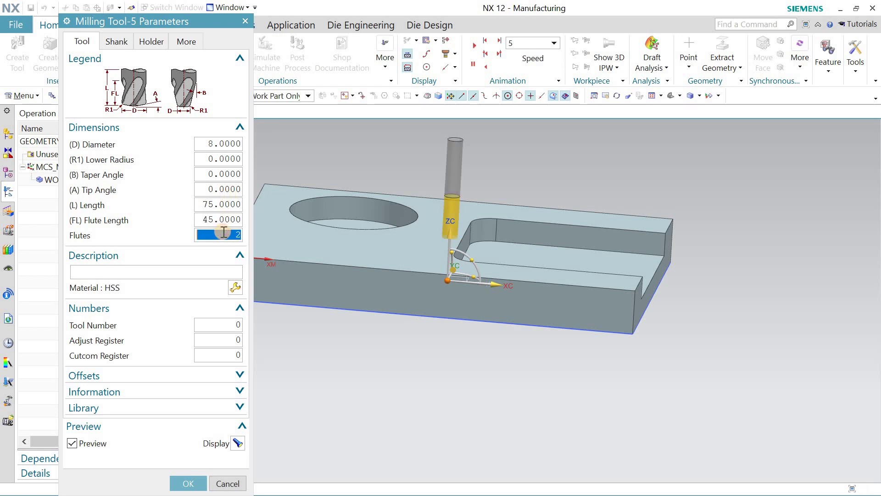
pyautogui.write('4')
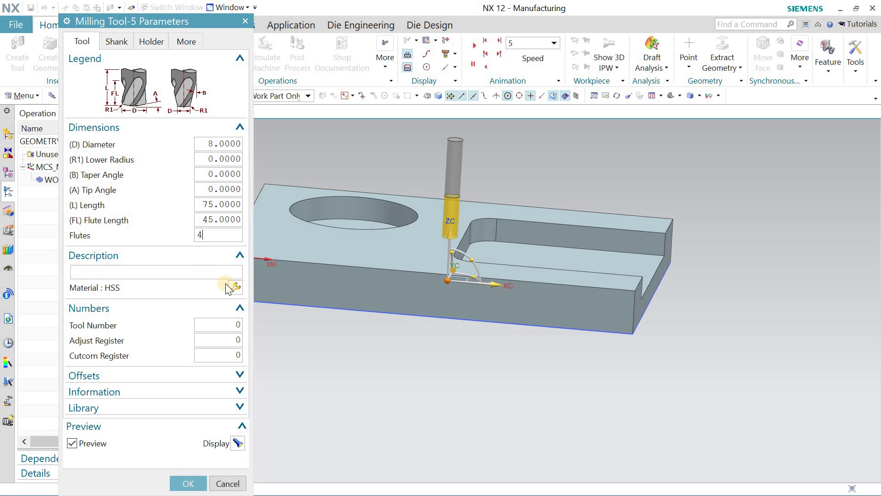
# Step: Assign HSM end mill TiAlN coated material and set tool, adjust and cutcom numbers to 1
pyautogui.click(235, 287)
pyautogui.click(152, 180)
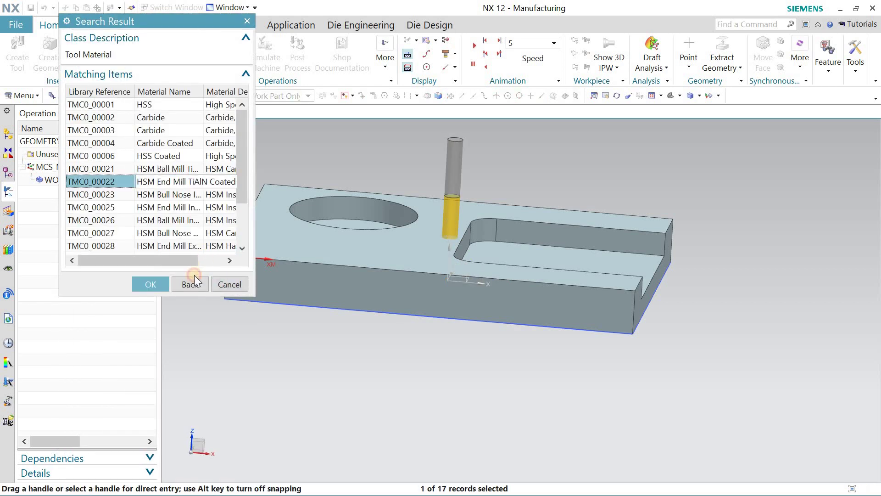
pyautogui.click(159, 289)
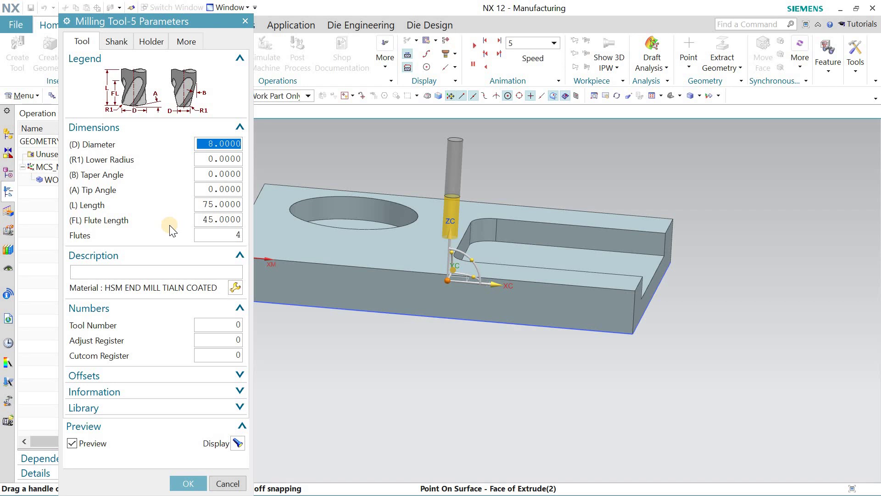
pyautogui.click(231, 325)
pyautogui.write('1')
pyautogui.press('Tab')
pyautogui.write('1')
pyautogui.press('Tab')
pyautogui.write('1')
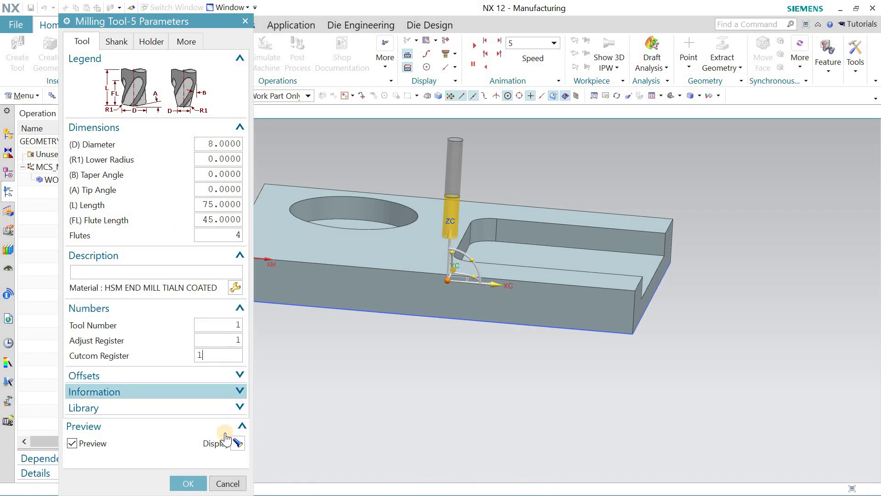
# Step: Load medium compression holder HLD001_00006 from the Milling_Drilling library and finish the tool
pyautogui.click(151, 41)
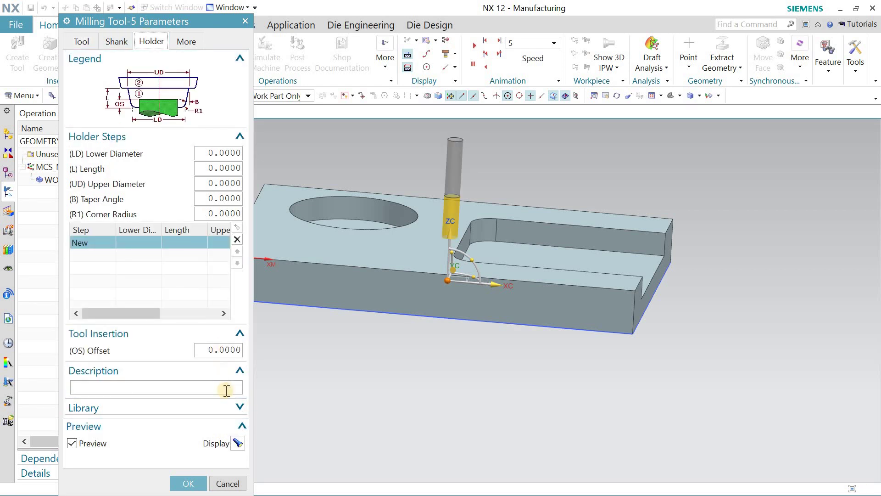
pyautogui.click(240, 407)
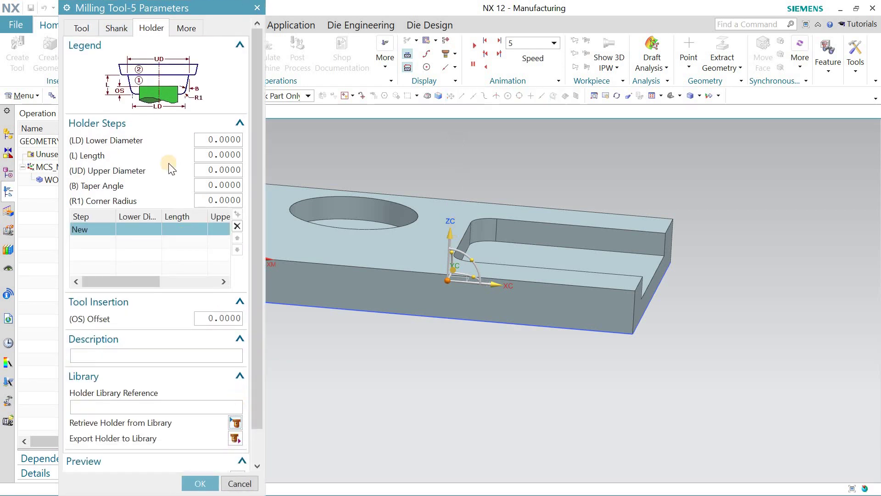
pyautogui.click(235, 422)
pyautogui.doubleClick(95, 57)
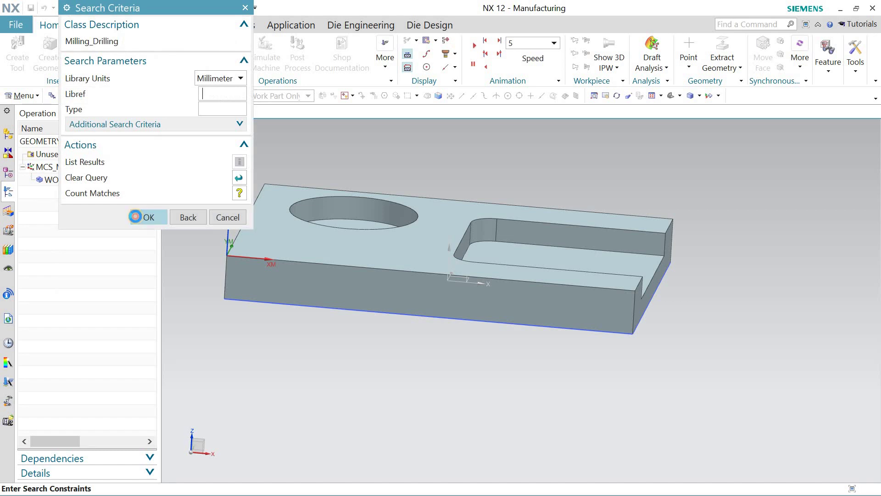
pyautogui.click(135, 216)
pyautogui.click(141, 157)
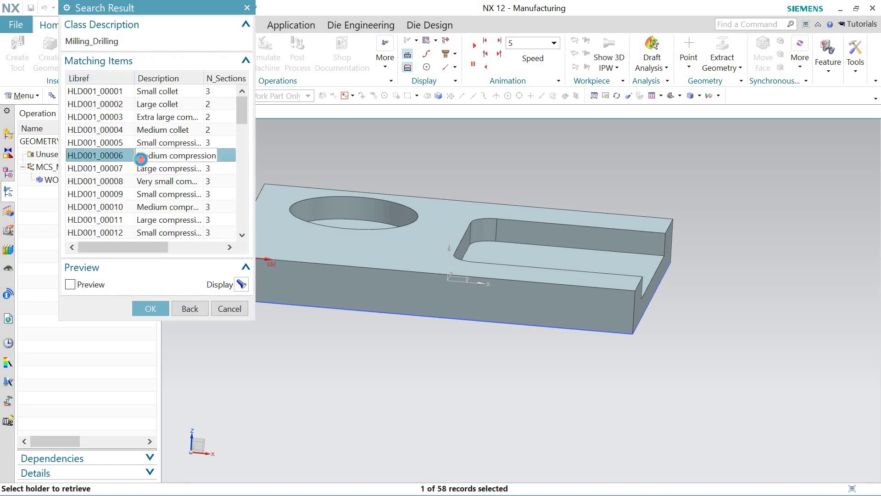
pyautogui.doubleClick(140, 157)
pyautogui.scroll(2, 517, 334)
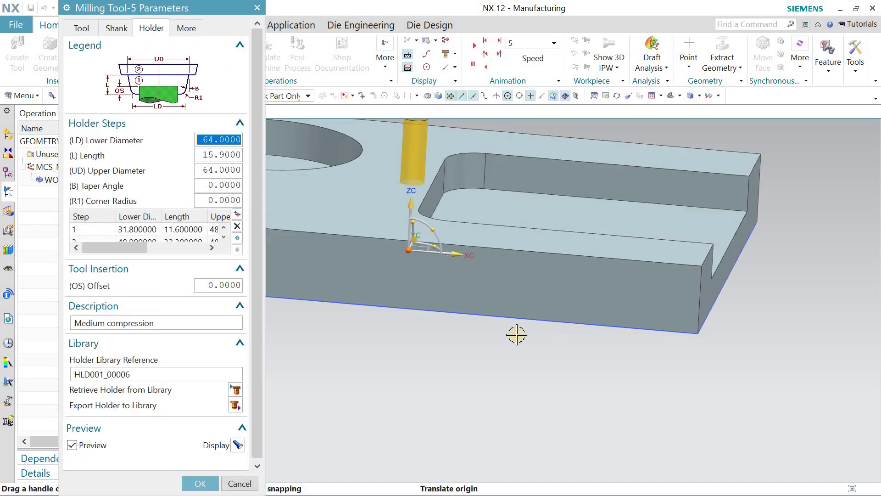
pyautogui.scroll(-3, 516, 334)
pyautogui.click(200, 483)
pyautogui.click(150, 197)
pyautogui.scroll(2, 345, 193)
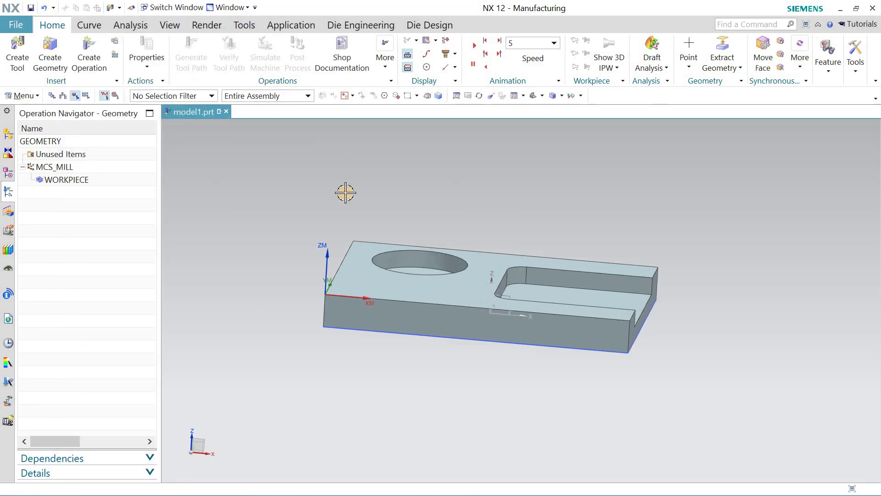
# Step: Start a new operation with mill_planar as the operation type
pyautogui.scroll(3, 413, 222)
pyautogui.moveTo(413, 222); pyautogui.dragTo(407, 222, button='middle')
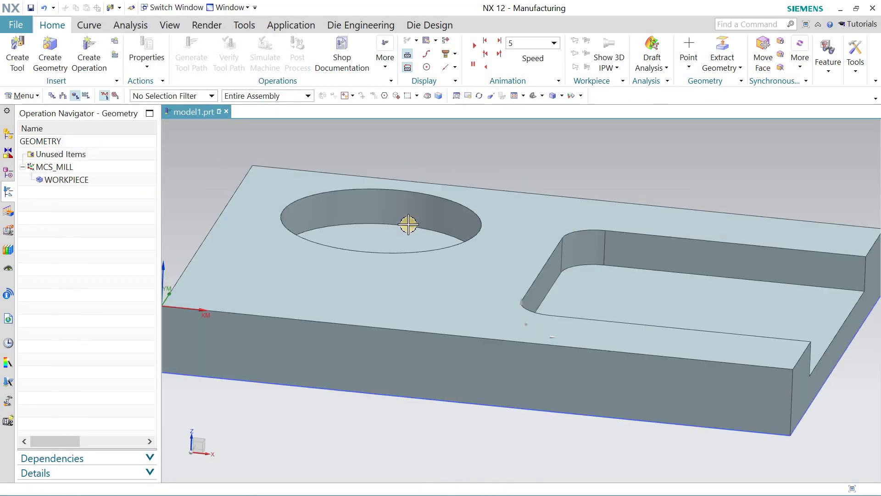
pyautogui.scroll(-2, 407, 222)
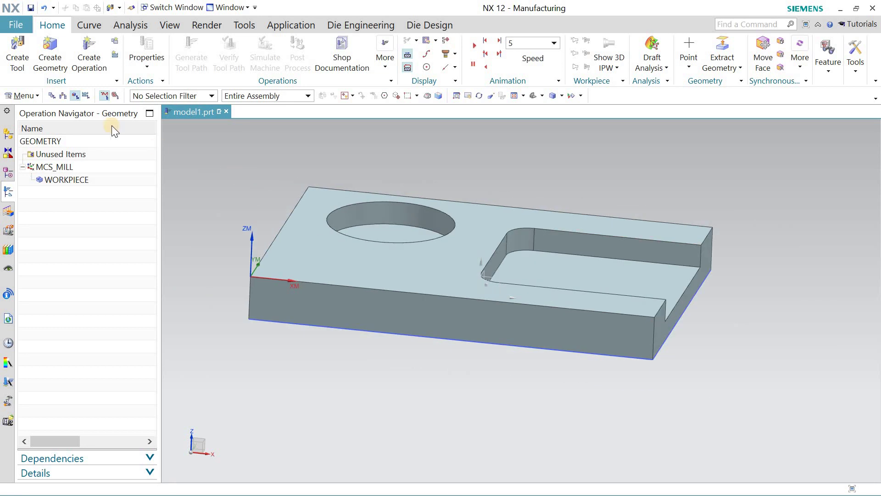
pyautogui.click(89, 57)
pyautogui.click(142, 42)
pyautogui.click(141, 57)
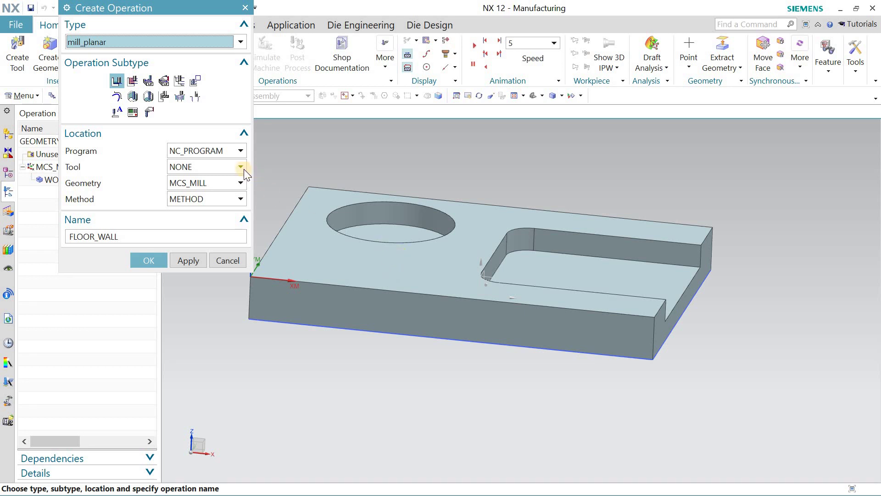
# Step: Choose Floor and Wall with NC_PROGRAM, tool 8EM, WORKPIECE geometry and MILL_FINISH method
pyautogui.hotkey('ctrl', 'f')
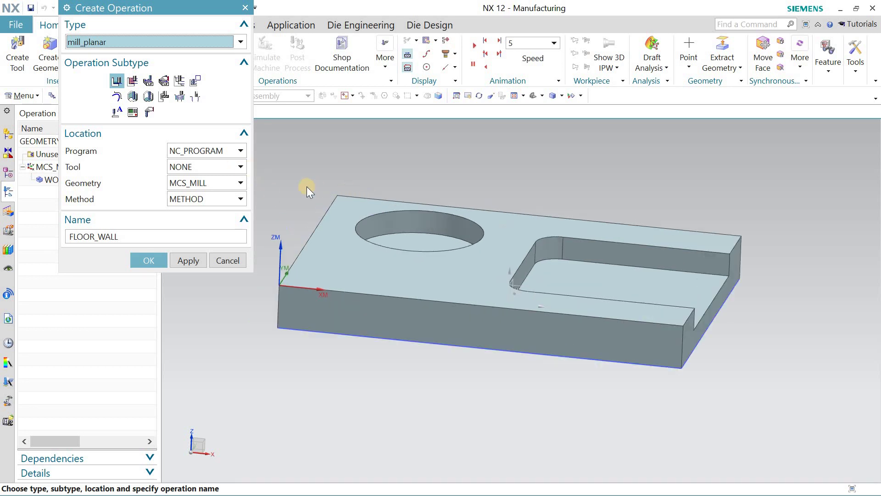
pyautogui.scroll(1, 306, 187)
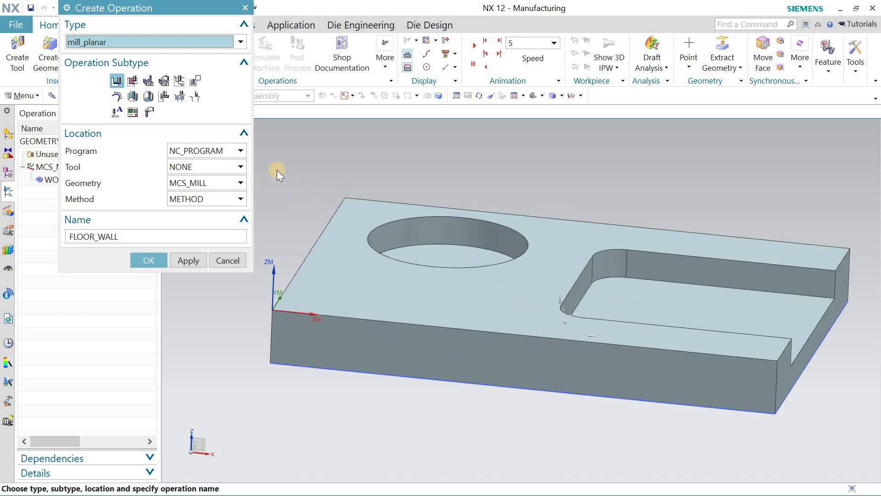
pyautogui.click(117, 83)
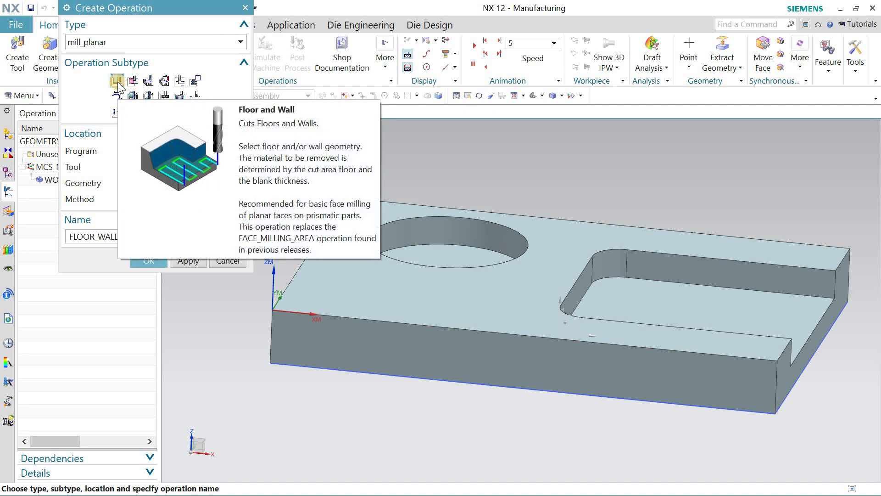
pyautogui.click(188, 150)
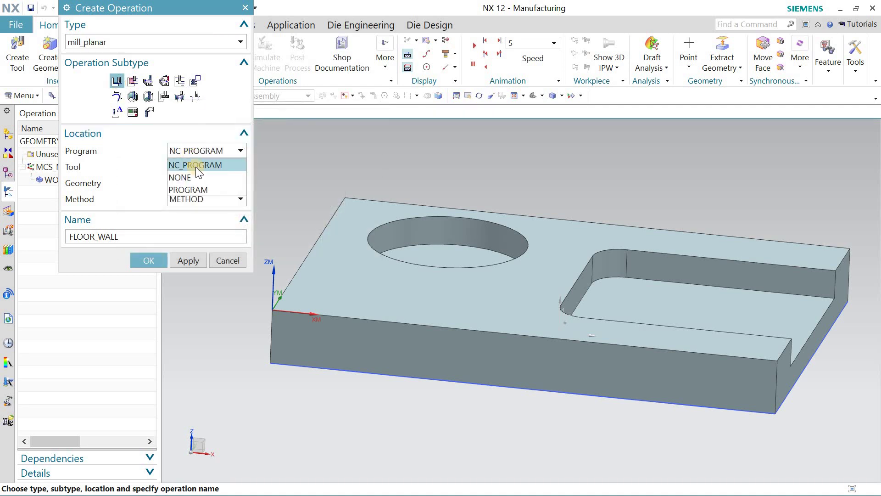
pyautogui.click(170, 169)
pyautogui.click(179, 168)
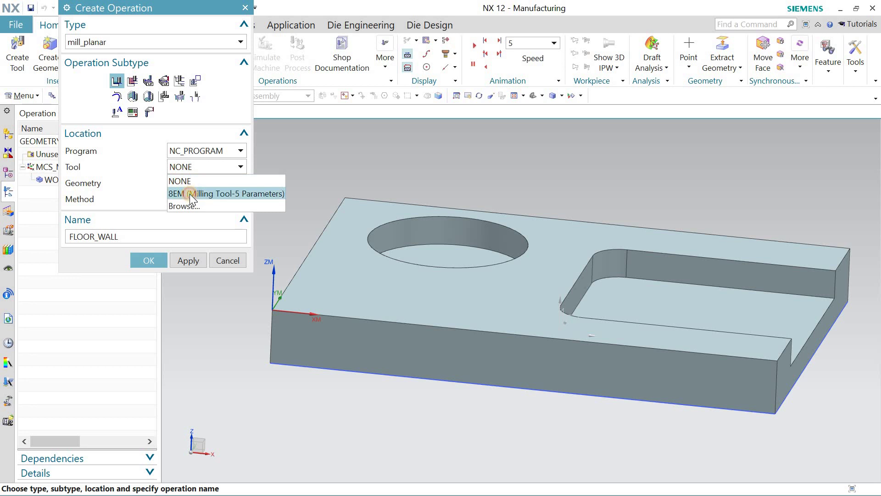
pyautogui.click(190, 192)
pyautogui.click(191, 183)
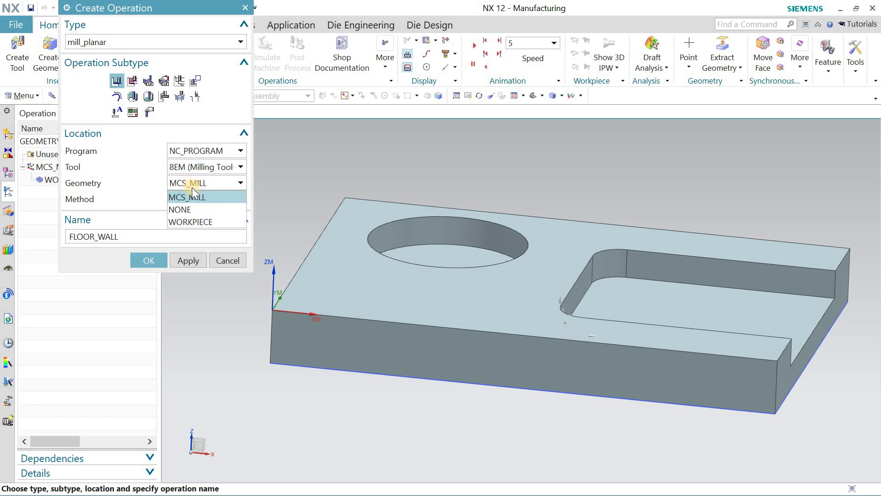
pyautogui.click(191, 224)
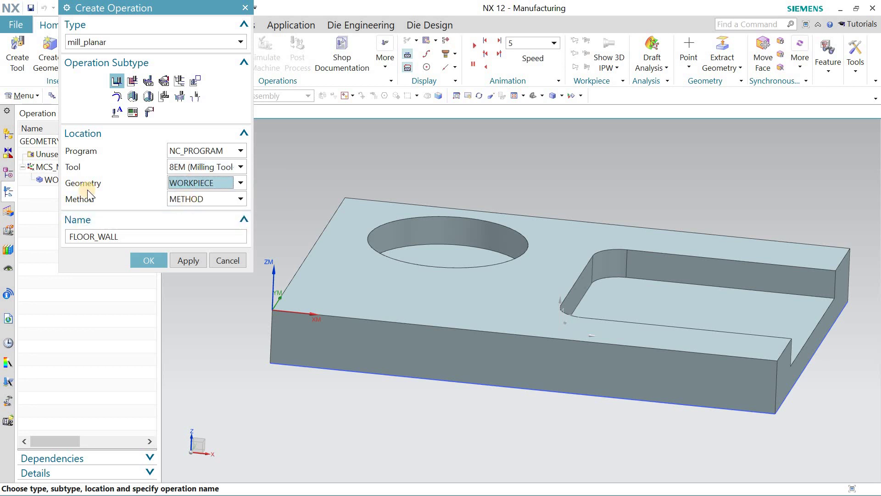
pyautogui.click(205, 197)
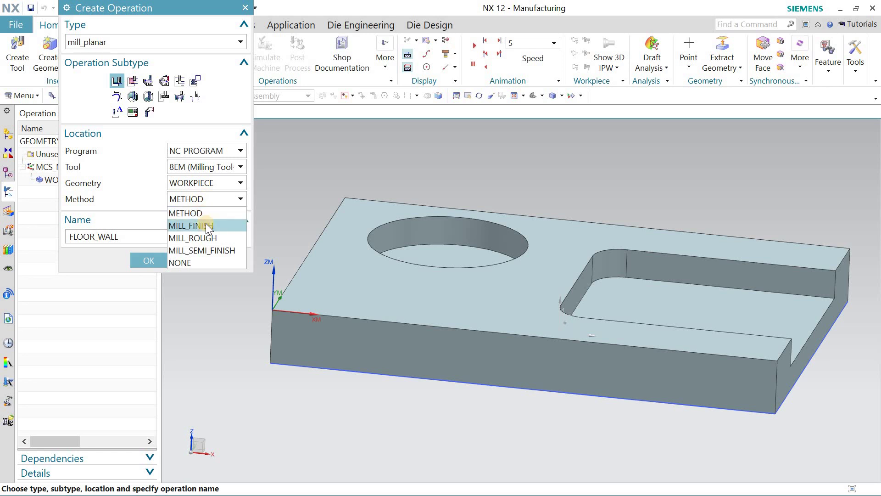
pyautogui.click(207, 226)
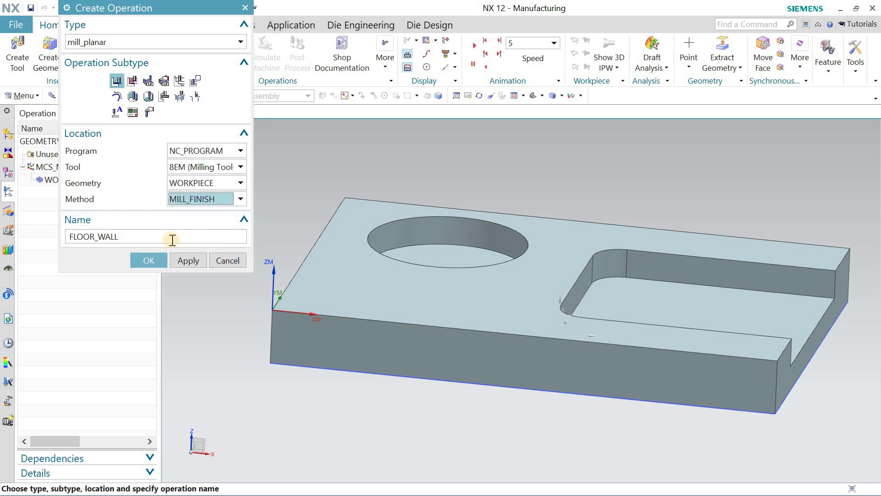
# Step: Try a long operation name and dismiss the Invalid Name warning
pyautogui.moveTo(156, 240); pyautogui.dragTo(49, 236)
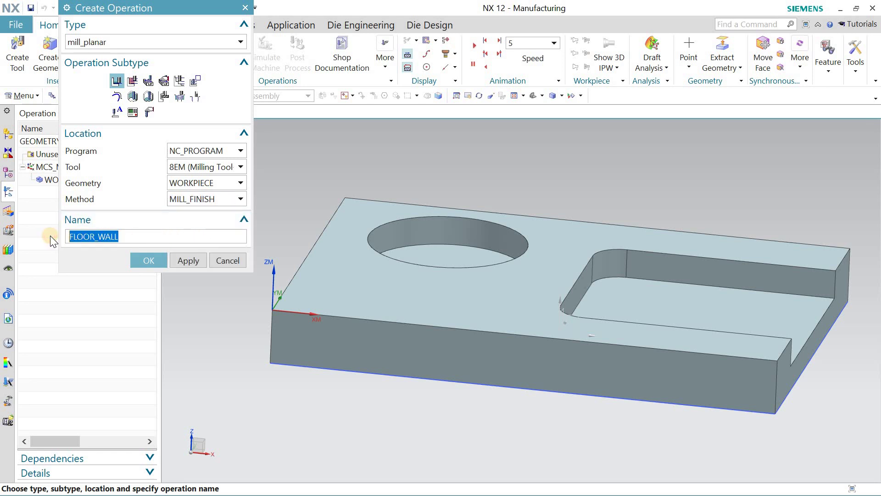
pyautogui.write('FL')
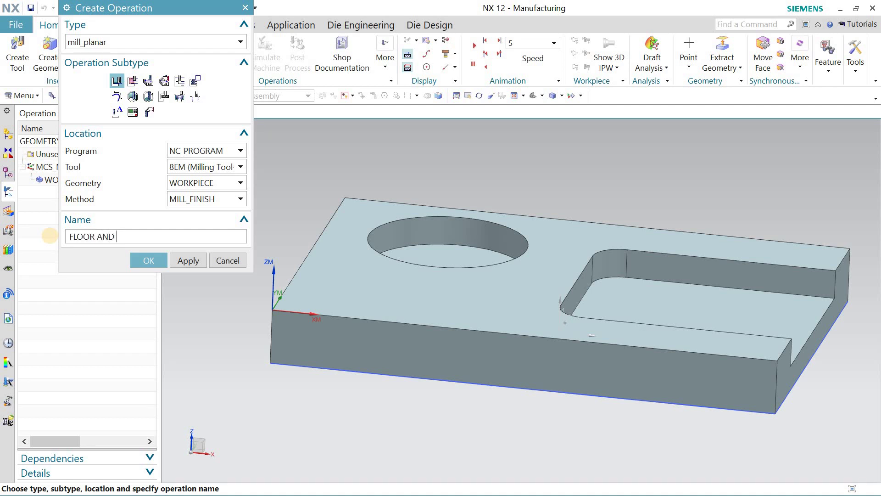
pyautogui.press('BackSpace')
pyautogui.press('BackSpace')
pyautogui.press('BackSpace')
pyautogui.press('BackSpace')
pyautogui.press('BackSpace')
pyautogui.press('BackSpace')
pyautogui.press('BackSpace')
pyautogui.press('BackSpace')
pyautogui.press('BackSpace')
pyautogui.press('BackSpace')
pyautogui.press('BackSpace')
pyautogui.press('BackSpace')
pyautogui.click(142, 260)
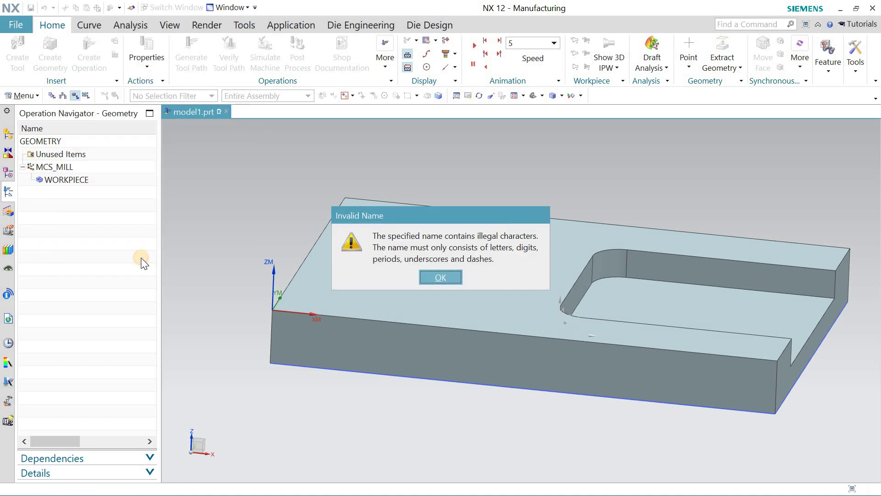
pyautogui.click(430, 278)
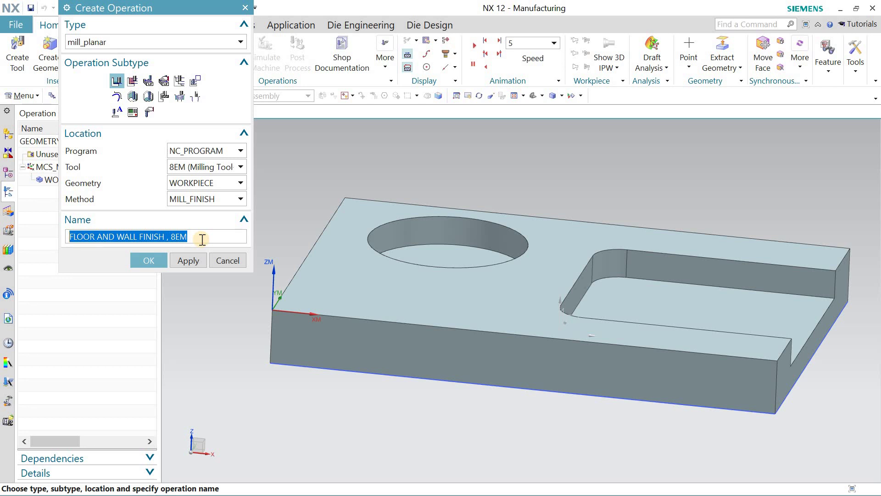
# Step: Correct the name to FLOOR-WALL after a second rejection and create the operation
pyautogui.write('FLOOR AND')
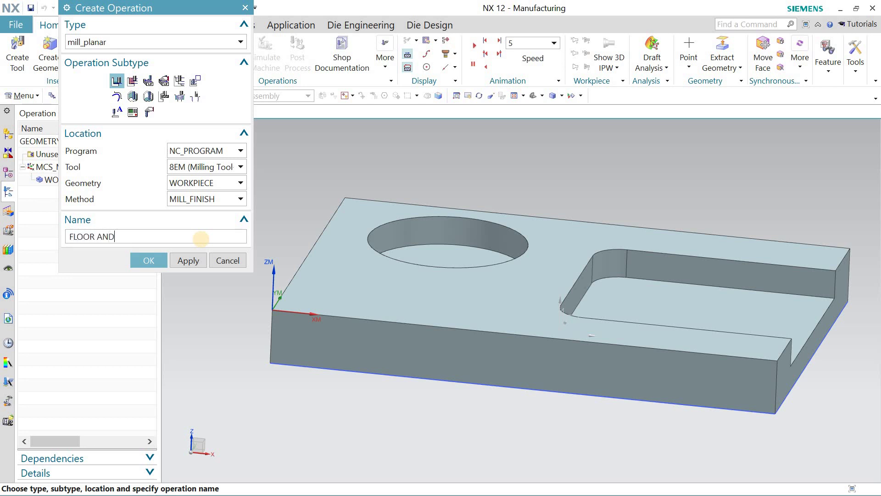
pyautogui.click(156, 258)
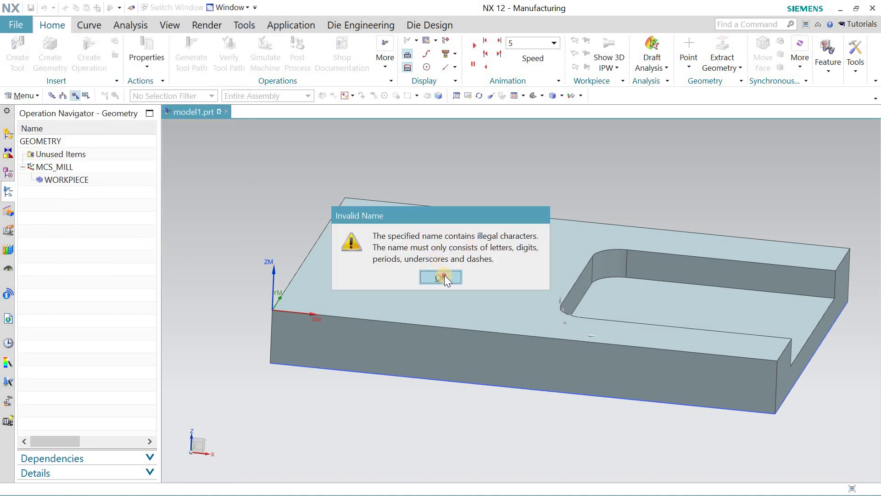
pyautogui.click(440, 276)
pyautogui.click(117, 236)
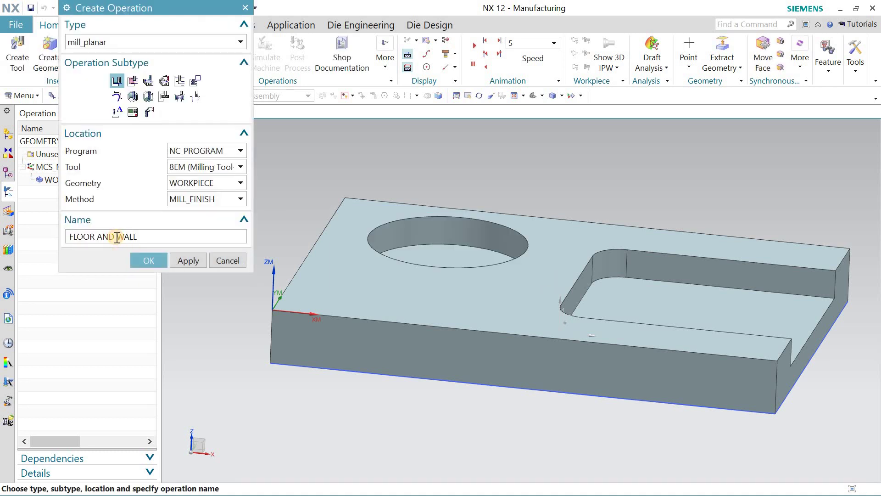
pyautogui.press('BackSpace')
pyautogui.press('BackSpace')
pyautogui.press('BackSpace')
pyautogui.press('BackSpace')
pyautogui.press('BackSpace')
pyautogui.write('-')
pyautogui.click(150, 260)
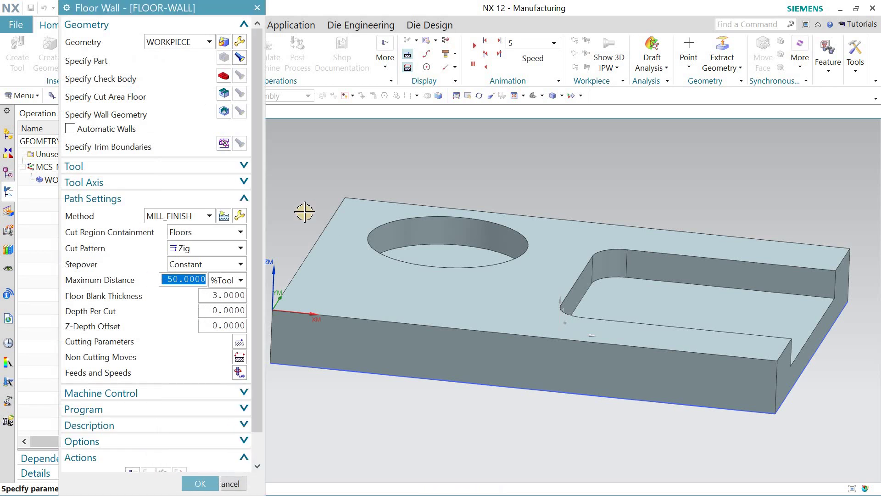
# Step: Set the circular hole floor and slot floor as cut area, then enable automatic walls
pyautogui.moveTo(508, 191); pyautogui.dragTo(311, 153, button='middle')
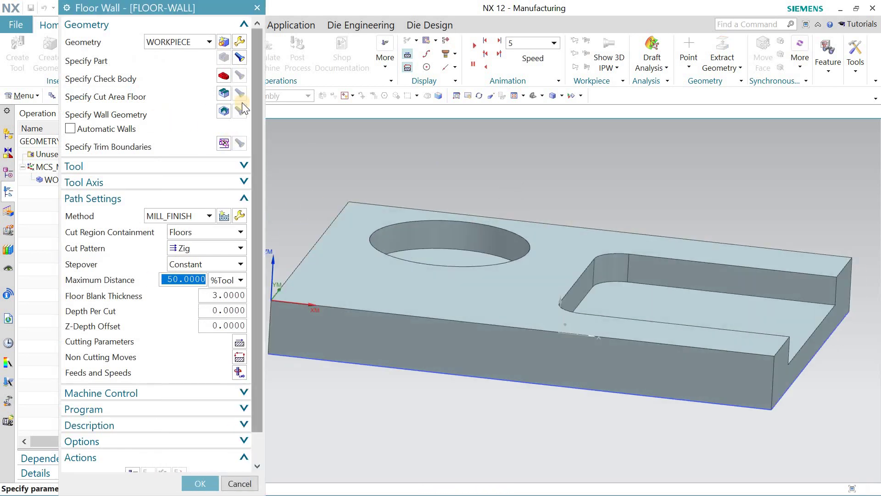
pyautogui.click(225, 95)
pyautogui.click(472, 259)
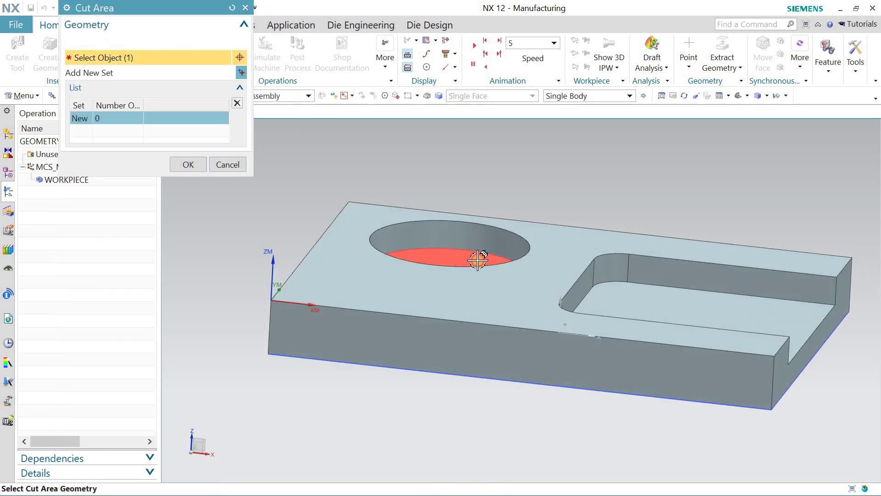
pyautogui.click(610, 301)
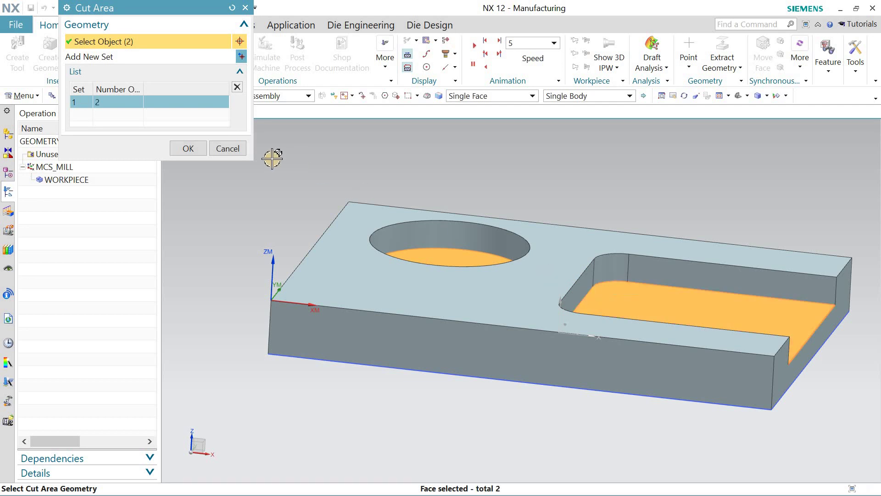
pyautogui.click(192, 154)
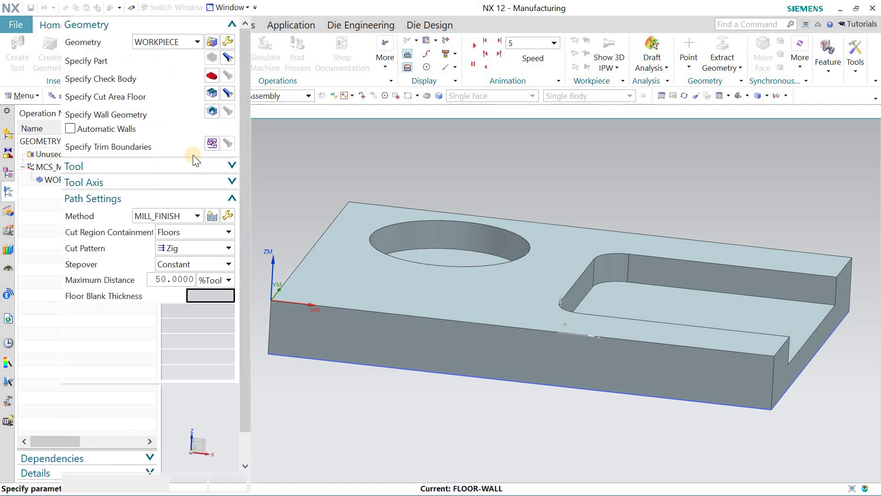
pyautogui.click(71, 129)
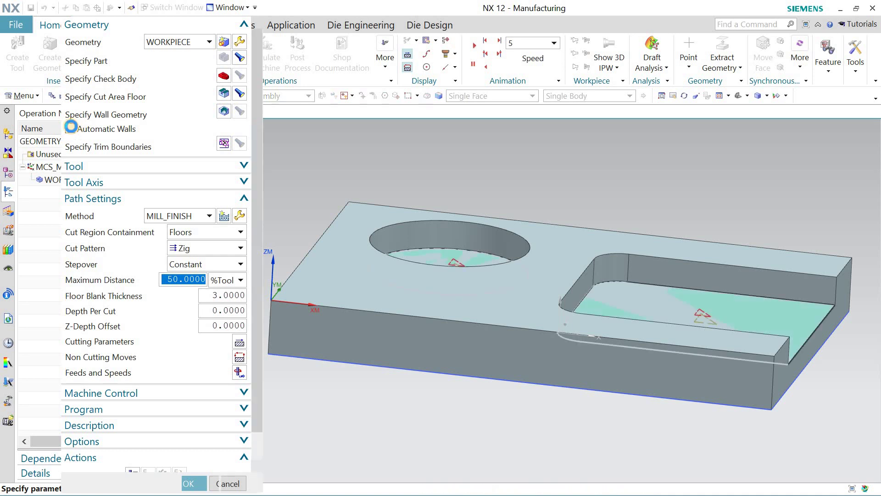
# Step: Turn on Automatic Walls for the FLOOR-WALL operation
pyautogui.click(74, 128)
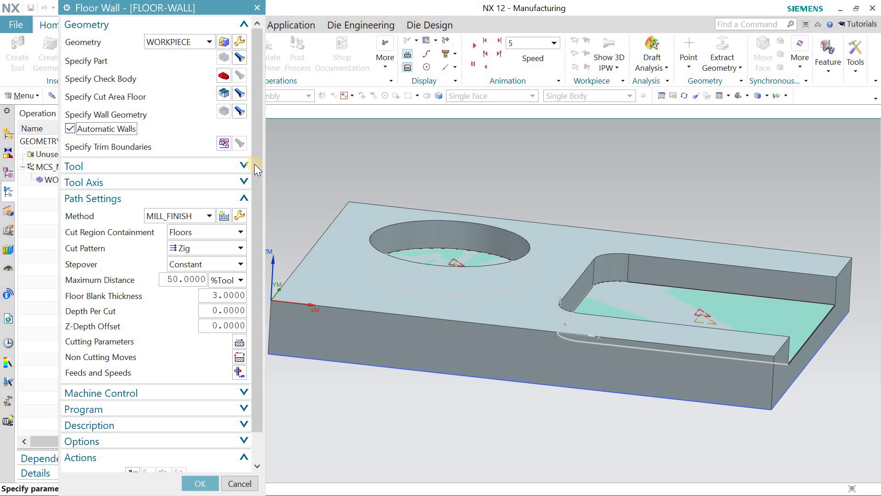
pyautogui.moveTo(256, 175); pyautogui.dragTo(259, 195)
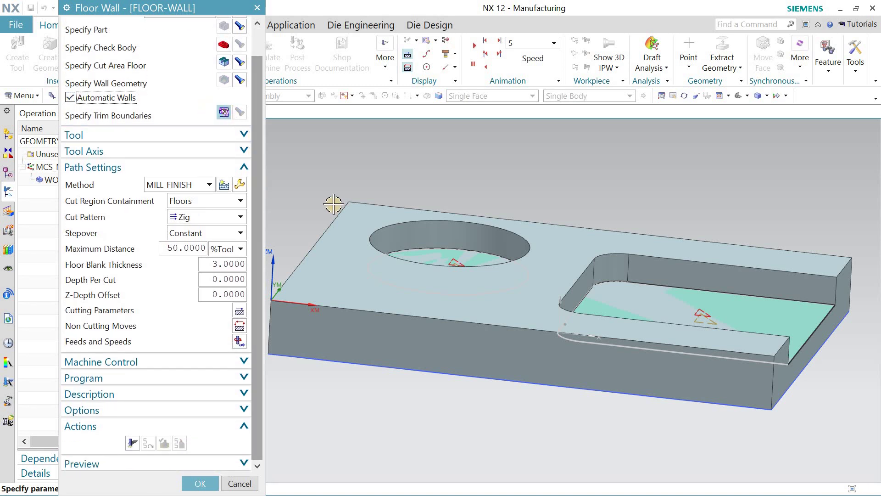
pyautogui.moveTo(502, 211); pyautogui.dragTo(493, 199, button='middle')
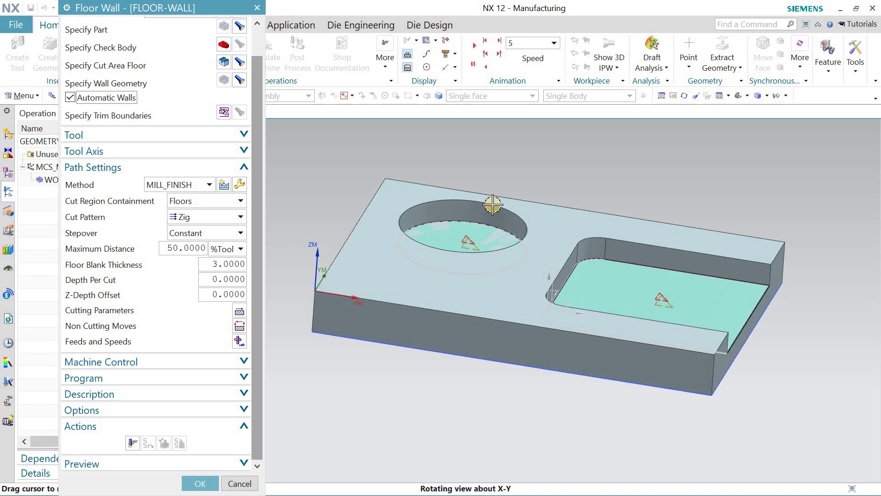
# Step: Set the tool axis to +ZM Axis
pyautogui.click(220, 137)
pyautogui.click(221, 139)
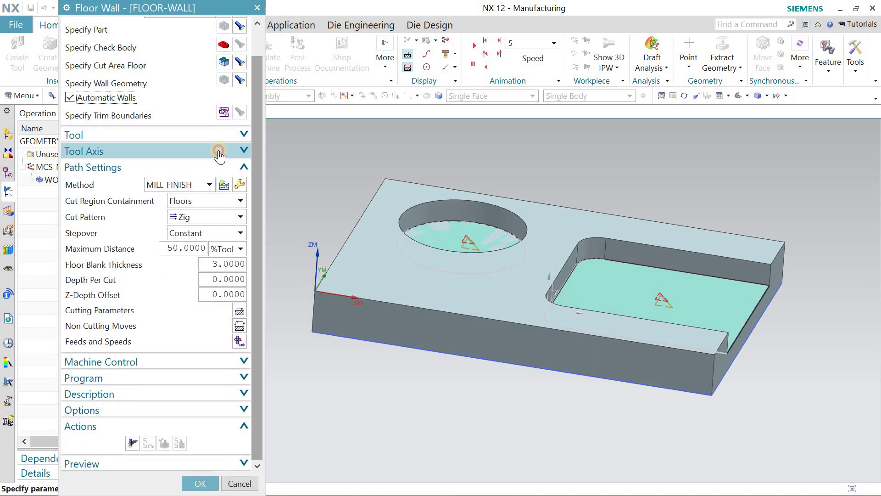
pyautogui.click(222, 152)
pyautogui.click(222, 169)
pyautogui.click(220, 183)
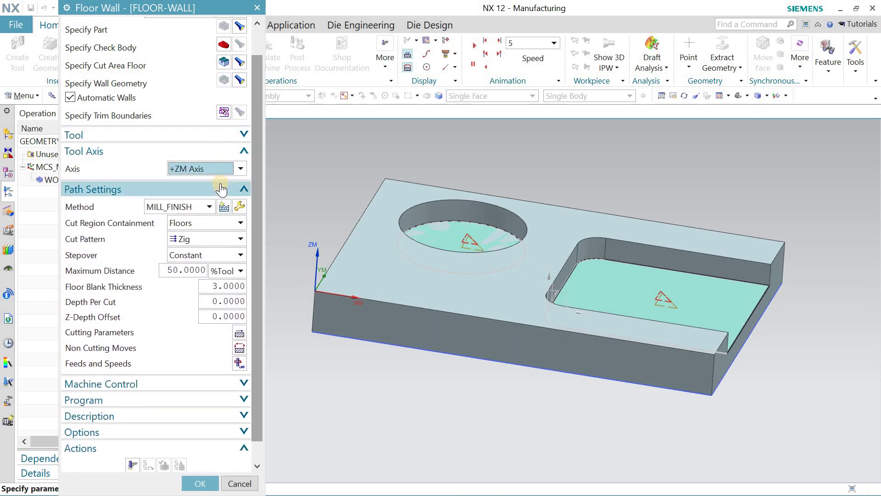
pyautogui.click(216, 168)
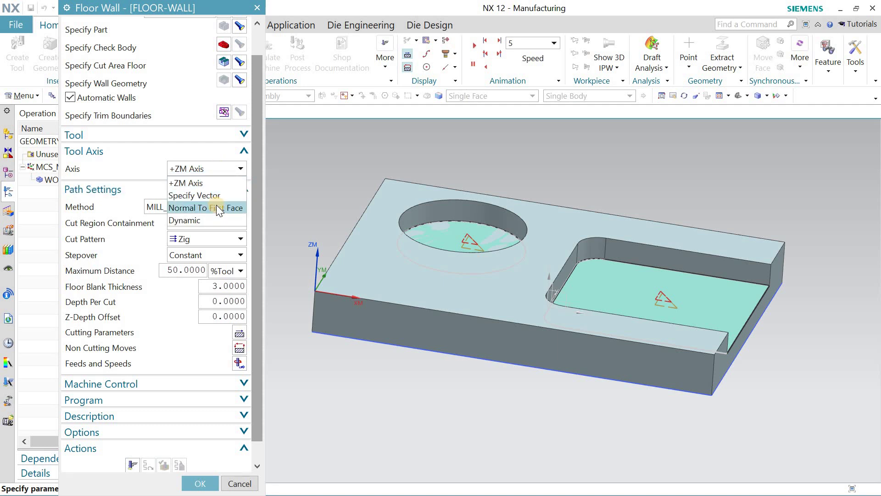
pyautogui.click(216, 208)
pyautogui.click(215, 170)
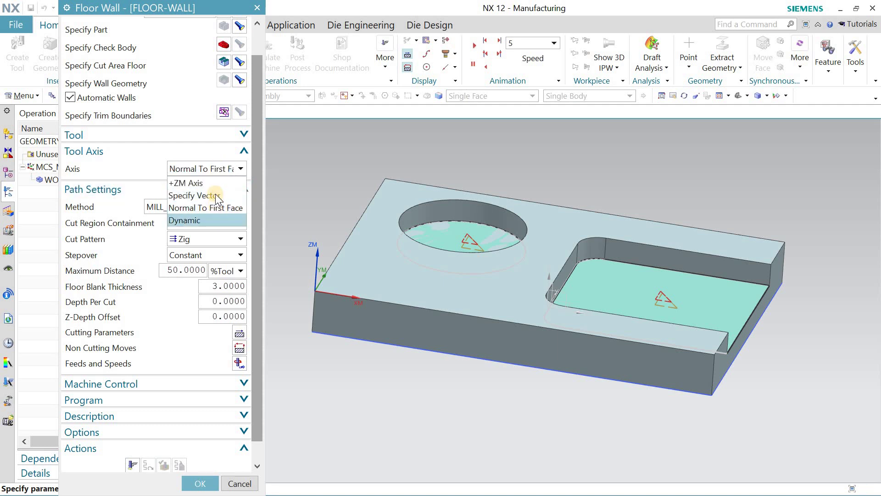
pyautogui.click(215, 182)
pyautogui.click(239, 151)
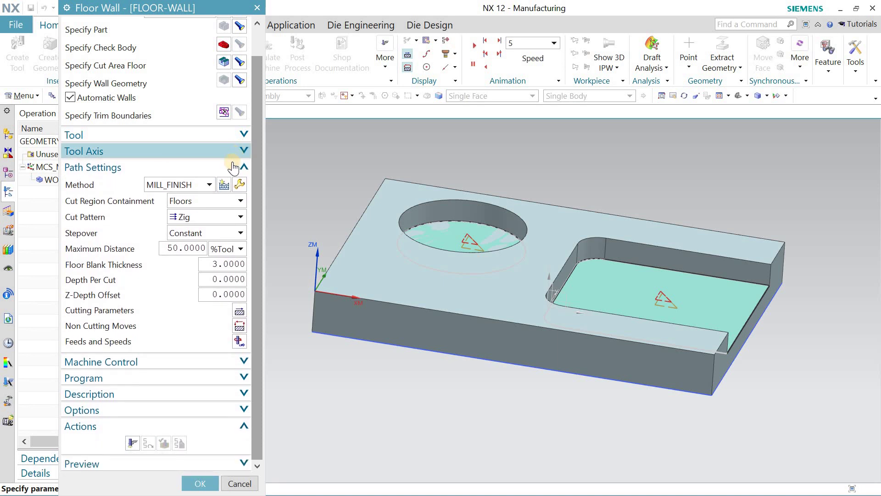
# Step: Choose MILL_FINISH as the method and accept its 0.0000 stock and 0.03 tolerances
pyautogui.click(197, 184)
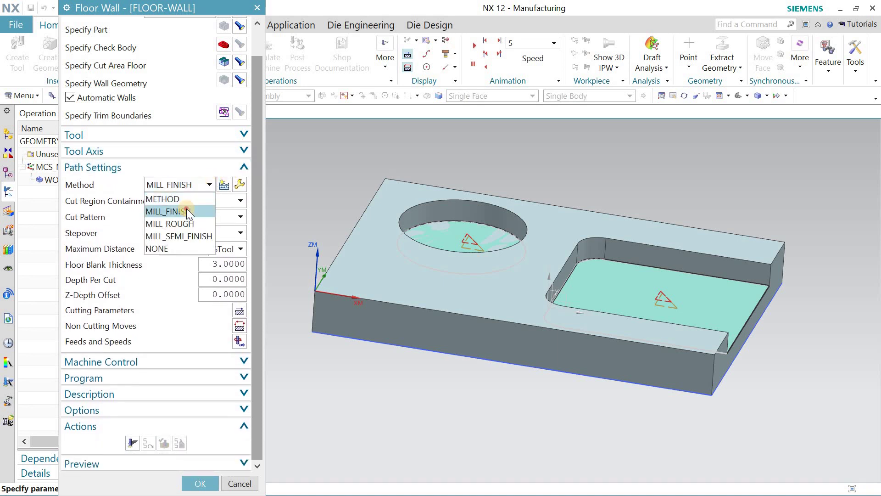
pyautogui.click(186, 208)
pyautogui.click(239, 184)
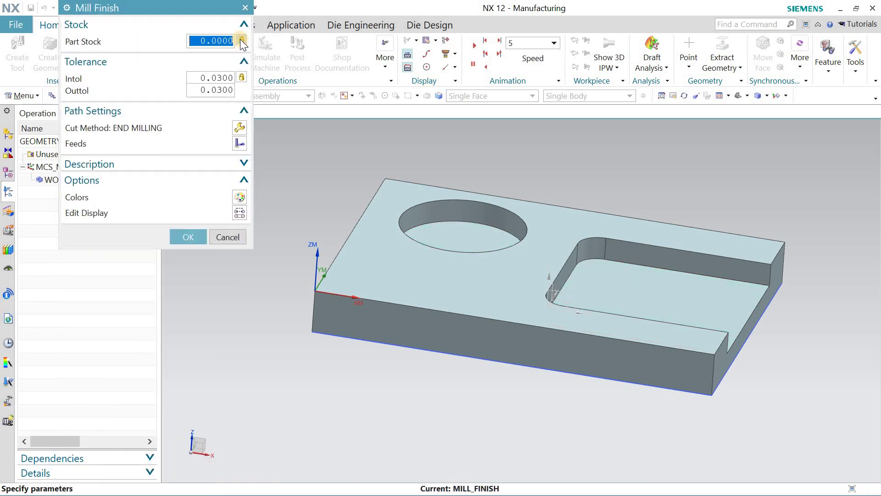
pyautogui.click(192, 240)
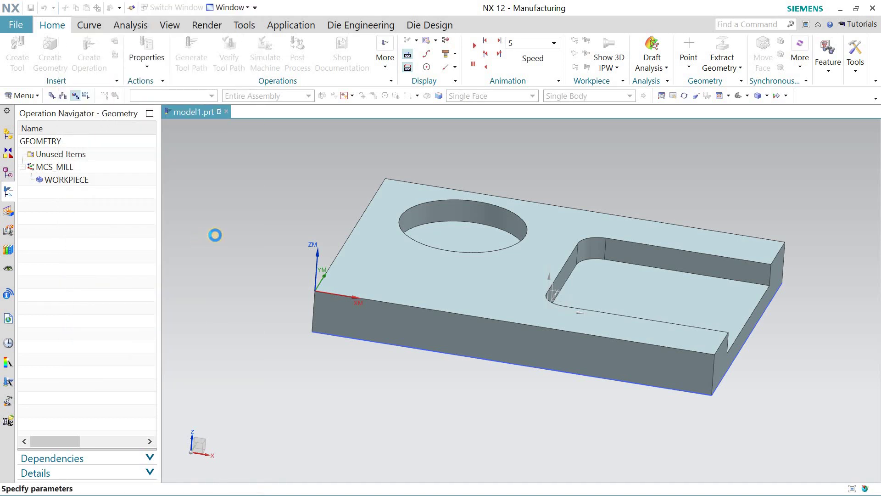
pyautogui.moveTo(254, 217); pyautogui.dragTo(265, 245)
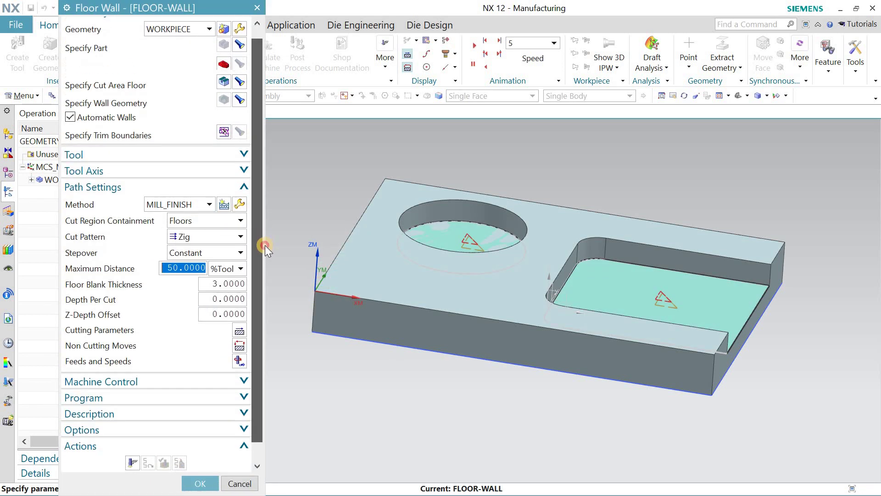
# Step: Keep the Floors cut region, use a Follow Part pattern and keep Constant stepover
pyautogui.click(193, 203)
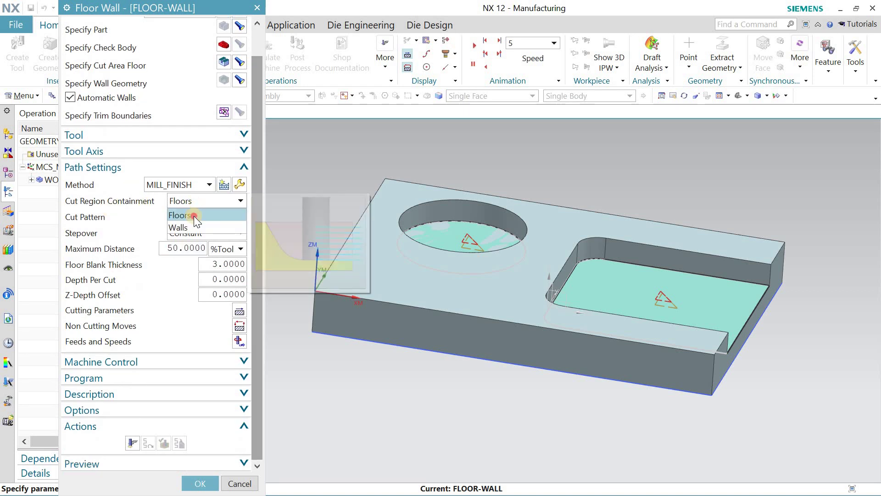
pyautogui.click(194, 216)
pyautogui.click(182, 216)
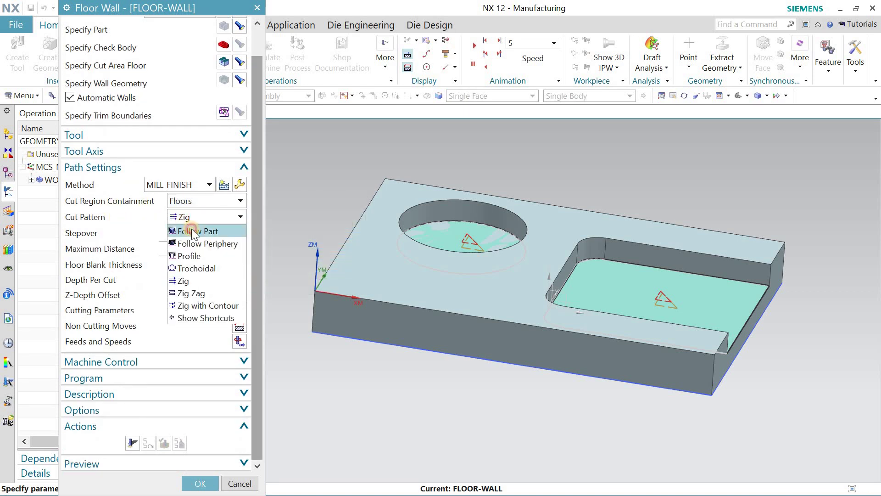
pyautogui.click(192, 230)
pyautogui.click(202, 233)
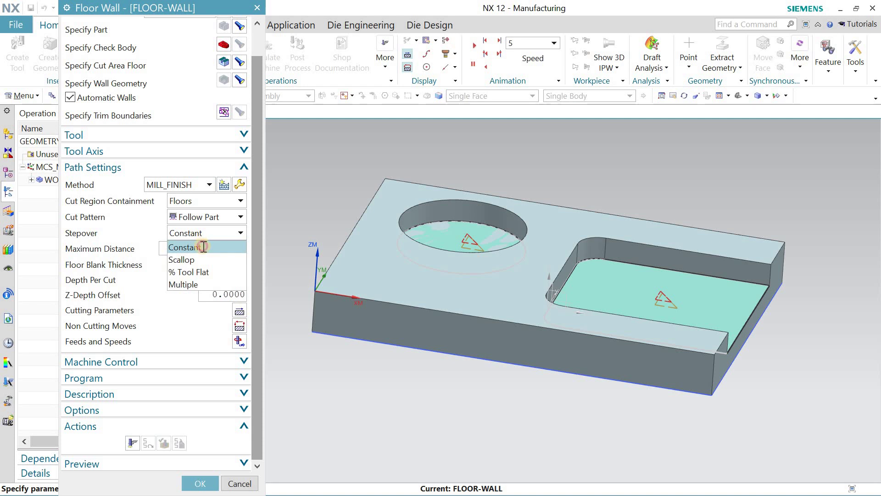
pyautogui.click(204, 247)
# Step: Set the maximum stepover distance to 3 mm
pyautogui.click(210, 246)
pyautogui.click(219, 263)
pyautogui.doubleClick(190, 248)
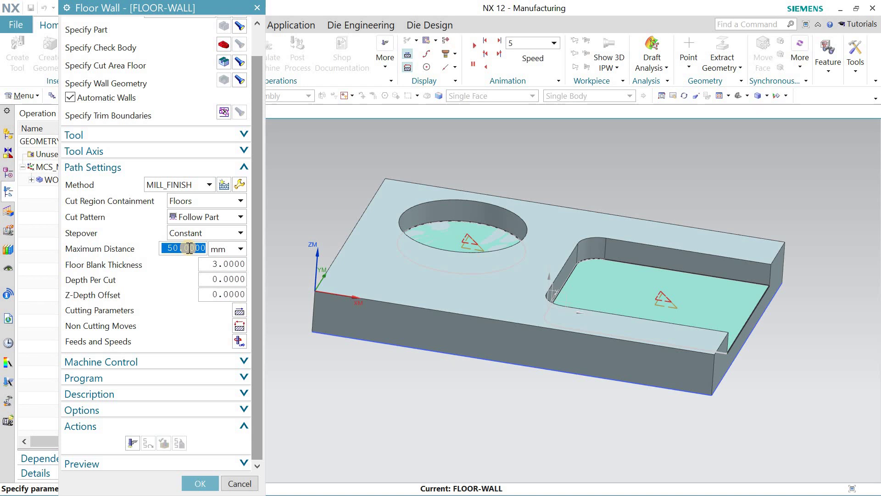
pyautogui.press('BackSpace')
pyautogui.write('3')
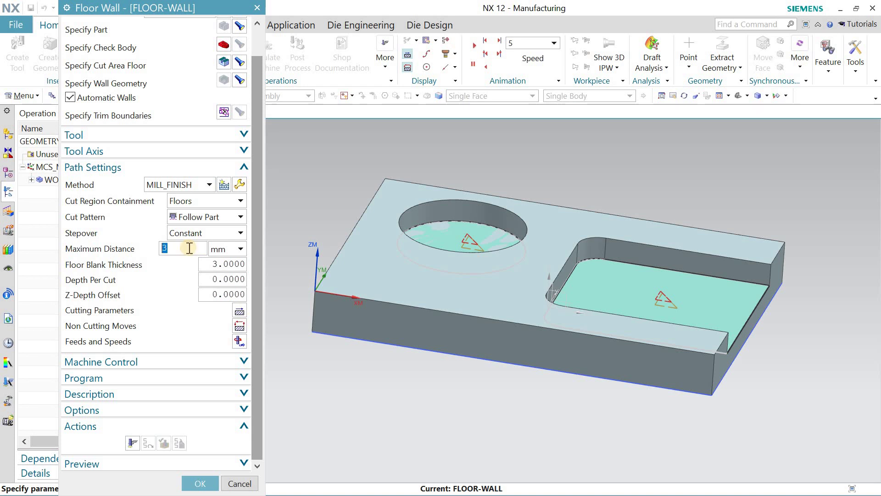
# Step: Set floor blank thickness to 12 and depth per cut to 1
pyautogui.doubleClick(224, 268)
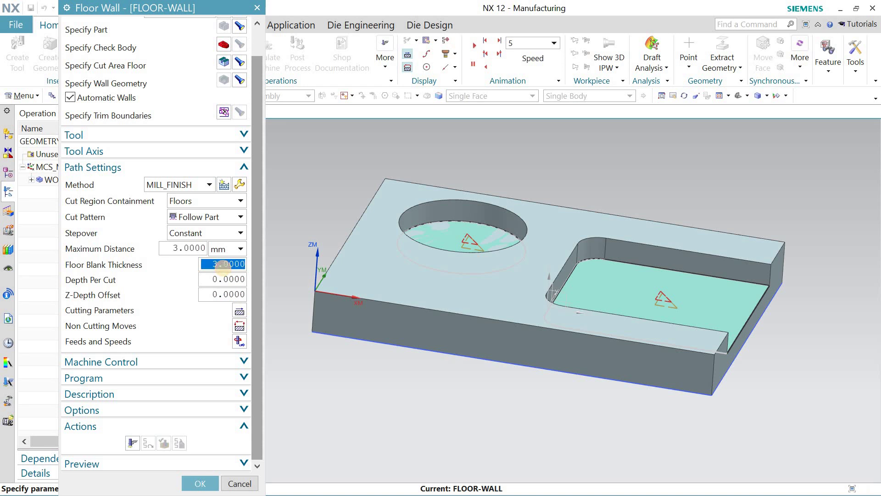
pyautogui.write('12')
pyautogui.press('Tab')
pyautogui.write('1')
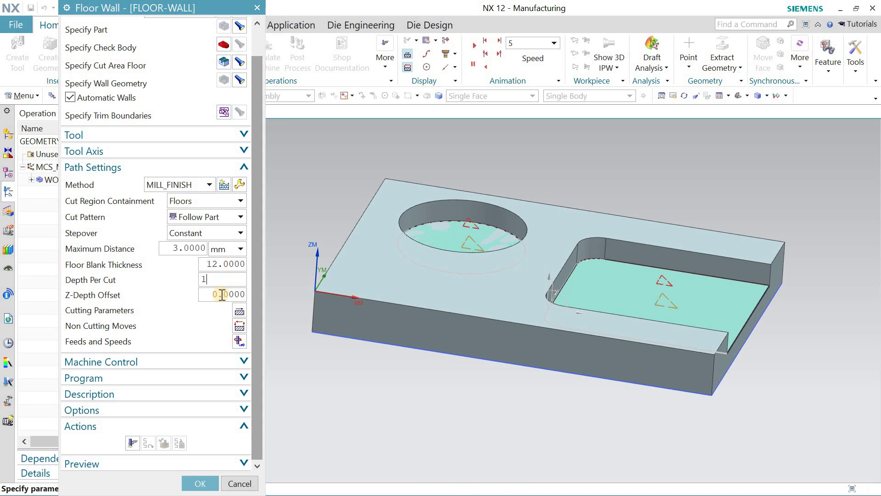
pyautogui.press('Return')
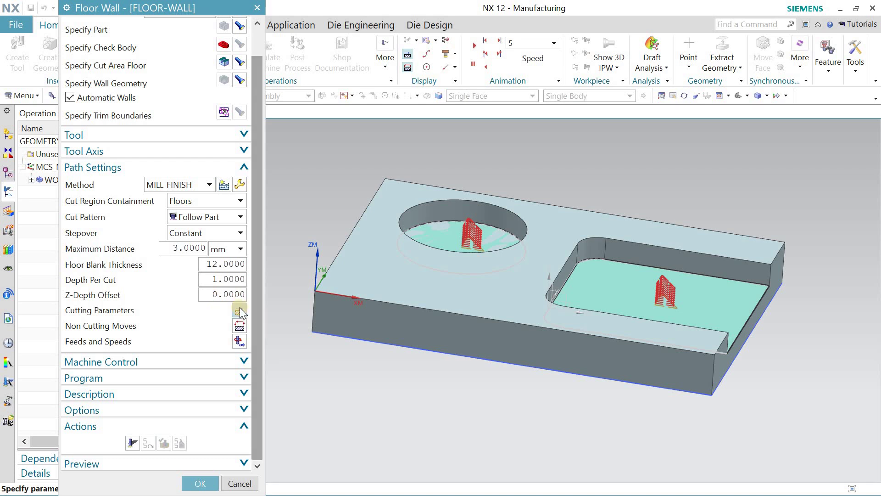
pyautogui.click(239, 311)
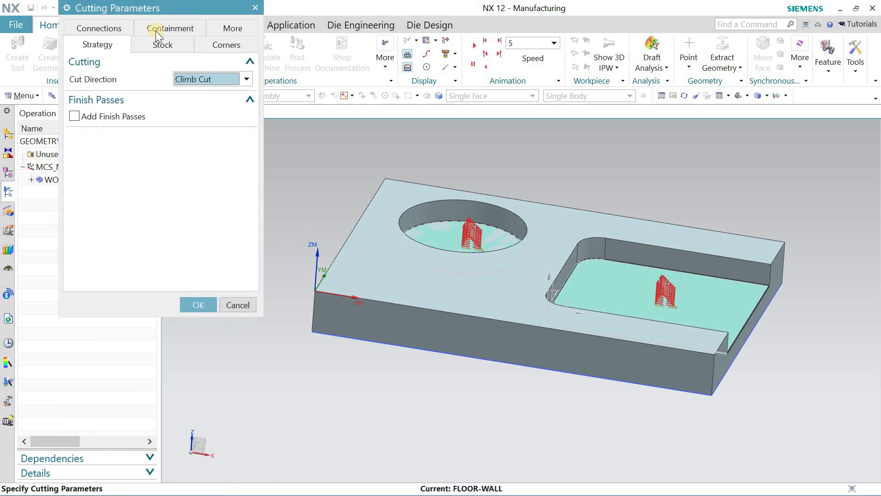
# Step: Keep climb cutting and add finish passes with a 0.2 mm finish stepover
pyautogui.click(194, 82)
pyautogui.click(194, 89)
pyautogui.click(75, 116)
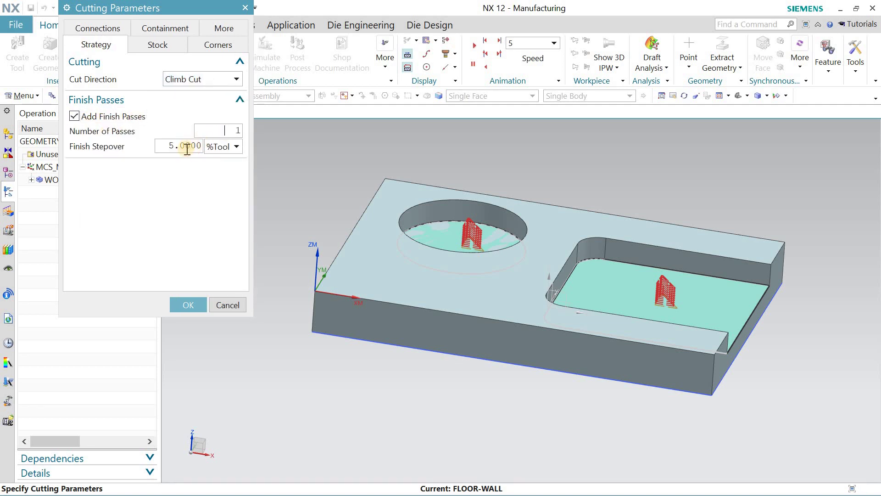
pyautogui.click(224, 147)
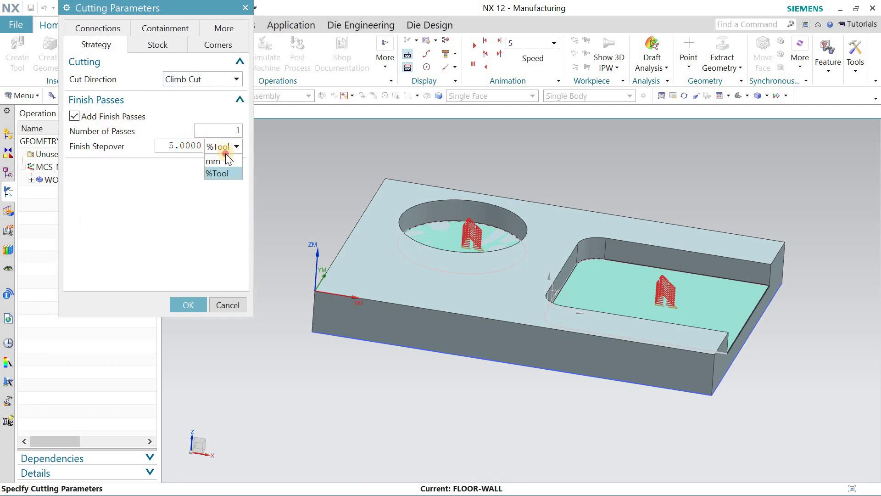
pyautogui.click(224, 161)
pyautogui.doubleClick(172, 145)
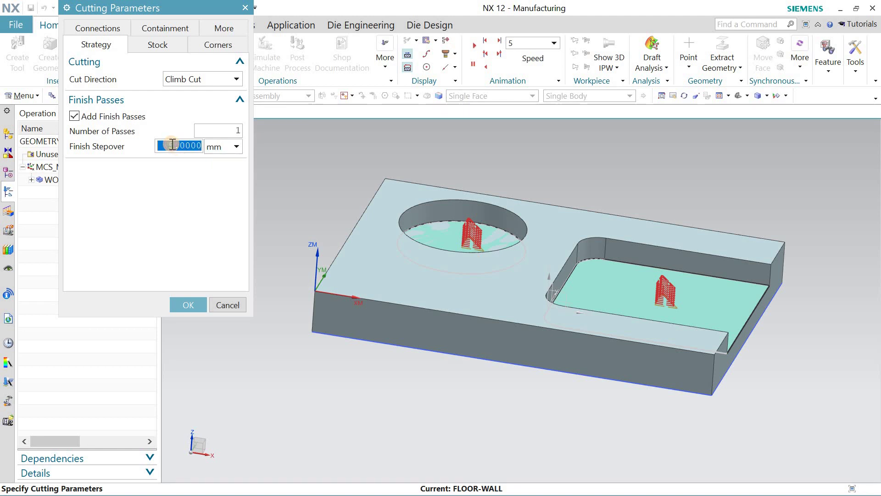
pyautogui.write('.2')
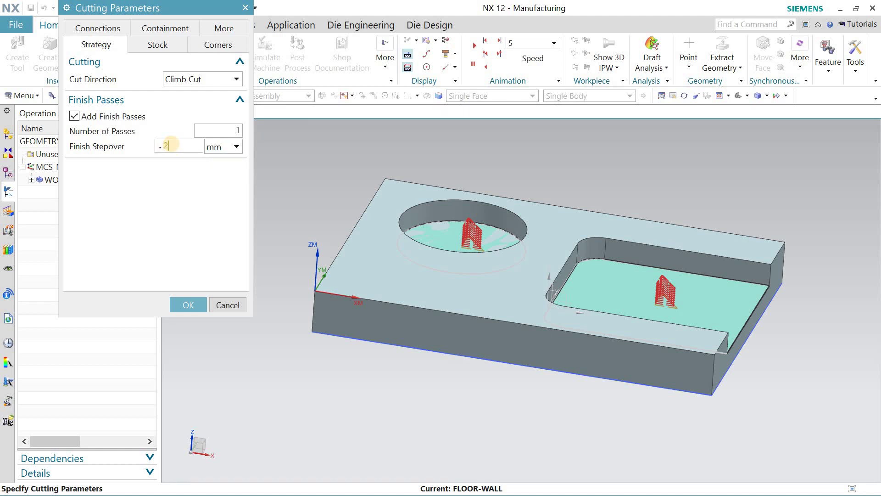
# Step: Review the Stock, Connections and More settings, then confirm the cutting parameters
pyautogui.click(163, 40)
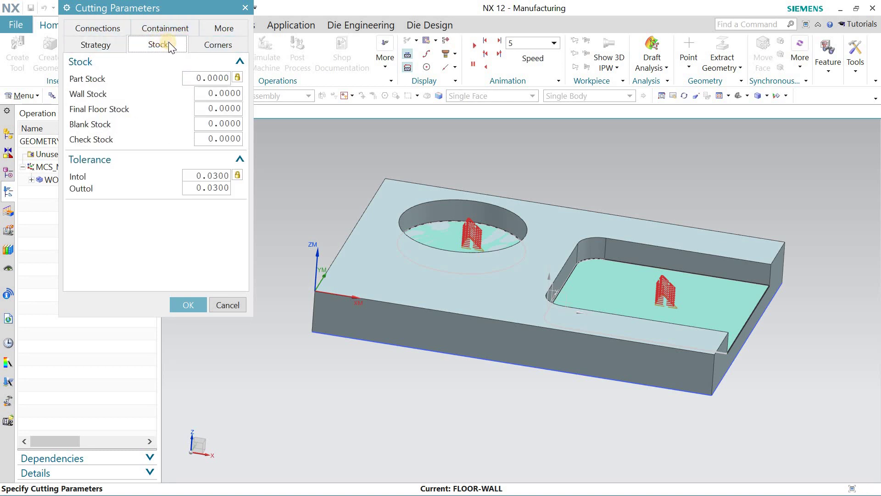
pyautogui.click(100, 29)
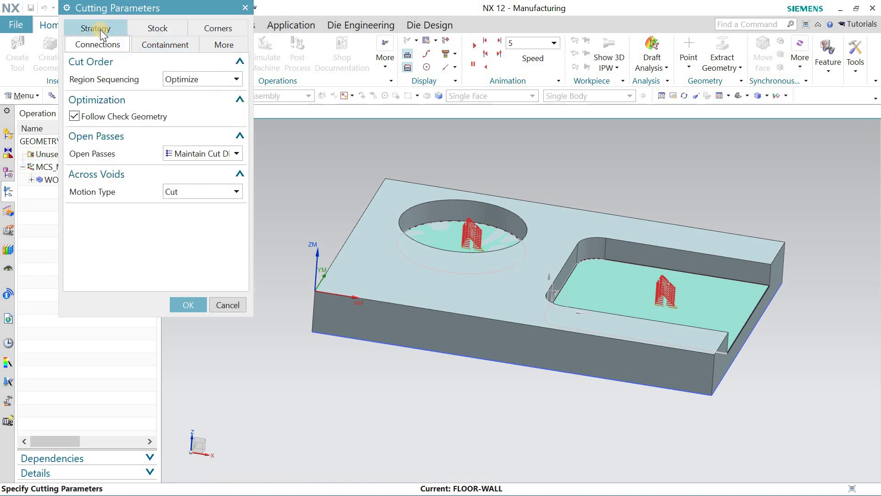
pyautogui.click(156, 31)
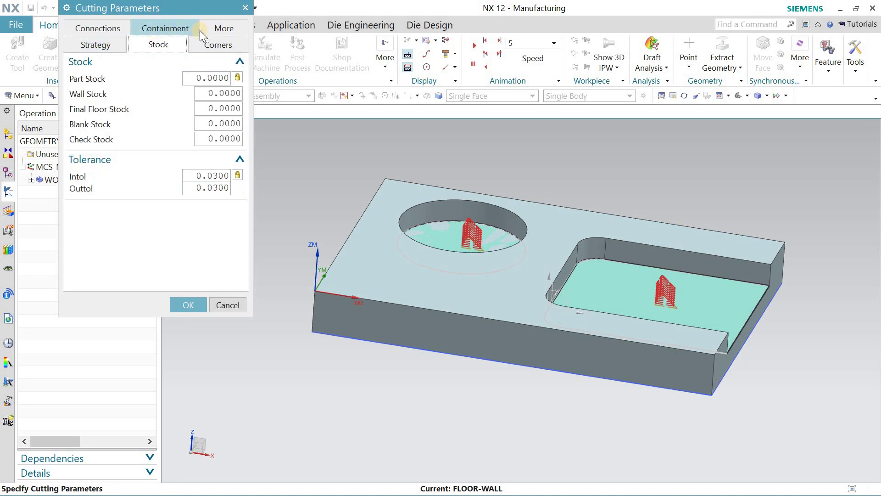
pyautogui.click(214, 31)
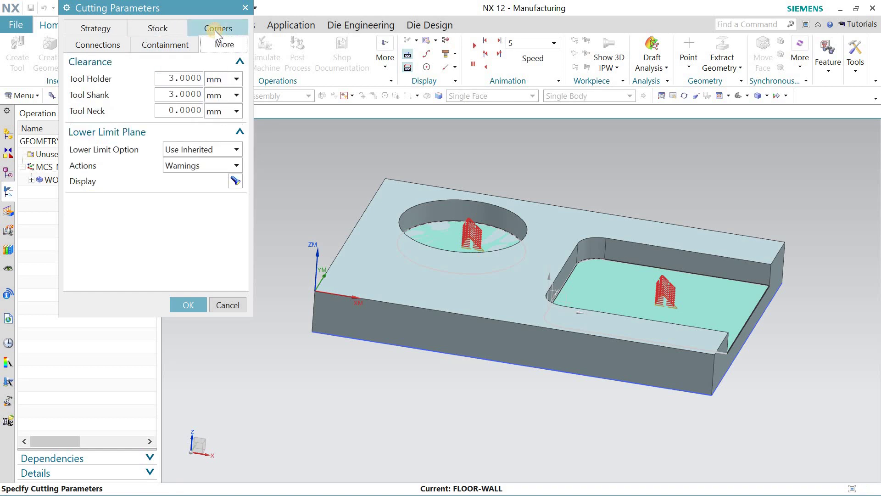
pyautogui.click(187, 304)
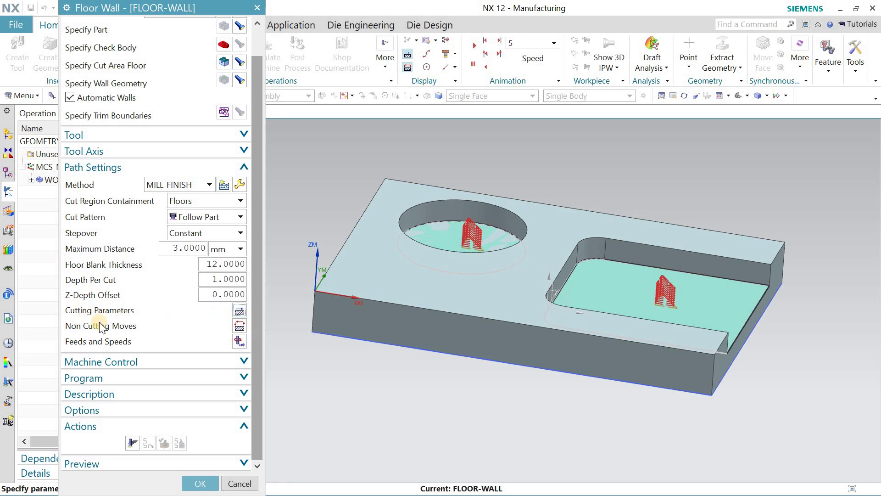
# Step: Enable the spindle speed and set it to 1500 rpm
pyautogui.click(241, 342)
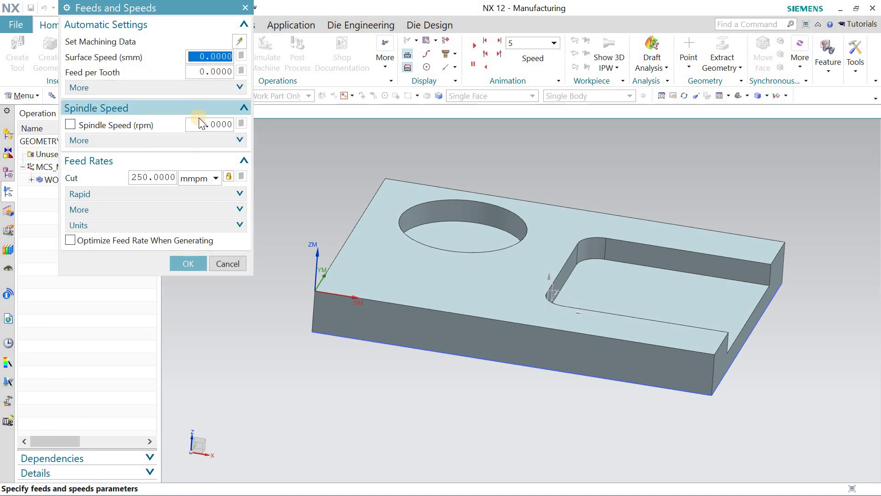
pyautogui.click(209, 124)
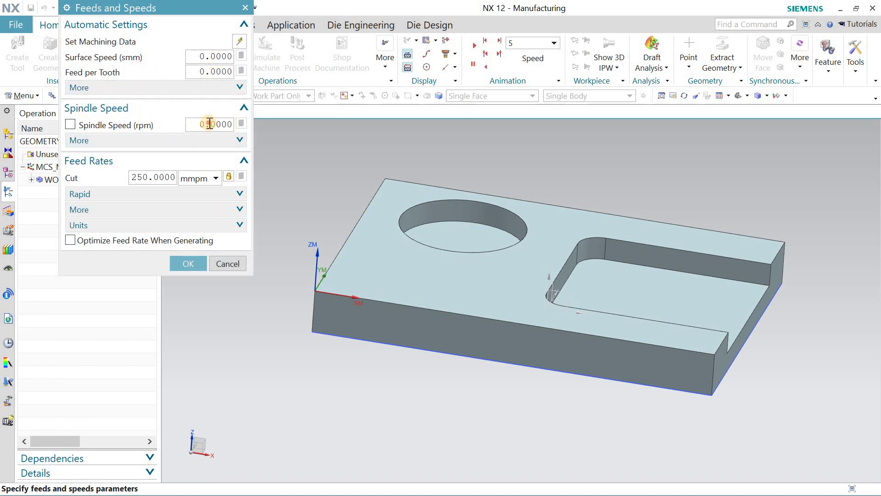
pyautogui.doubleClick(209, 124)
pyautogui.write('1500')
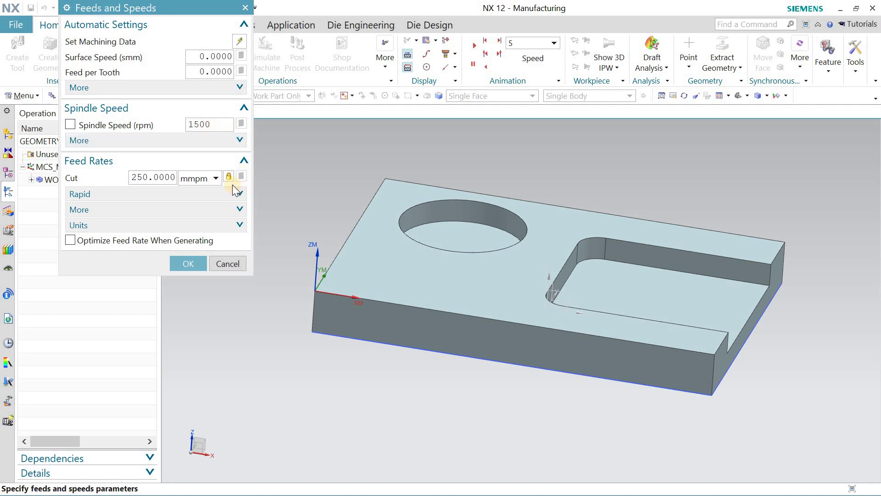
pyautogui.click(70, 125)
pyautogui.click(153, 143)
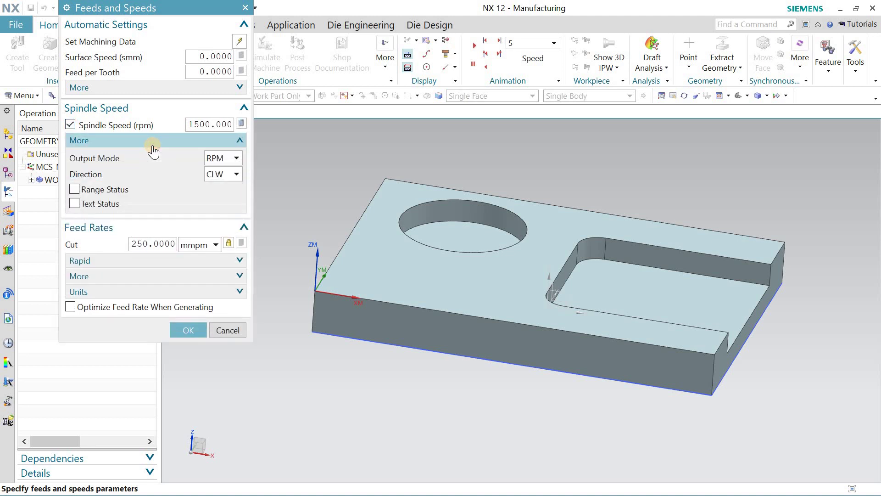
pyautogui.click(152, 144)
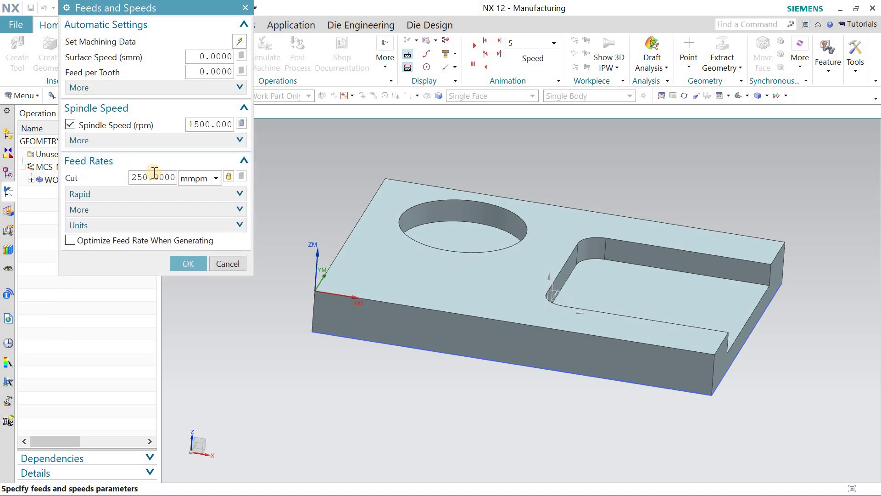
# Step: Set a 1200 mmpr cut feed with feed rate optimisation, recalculate, and confirm
pyautogui.doubleClick(152, 177)
pyautogui.write('1200')
pyautogui.click(196, 178)
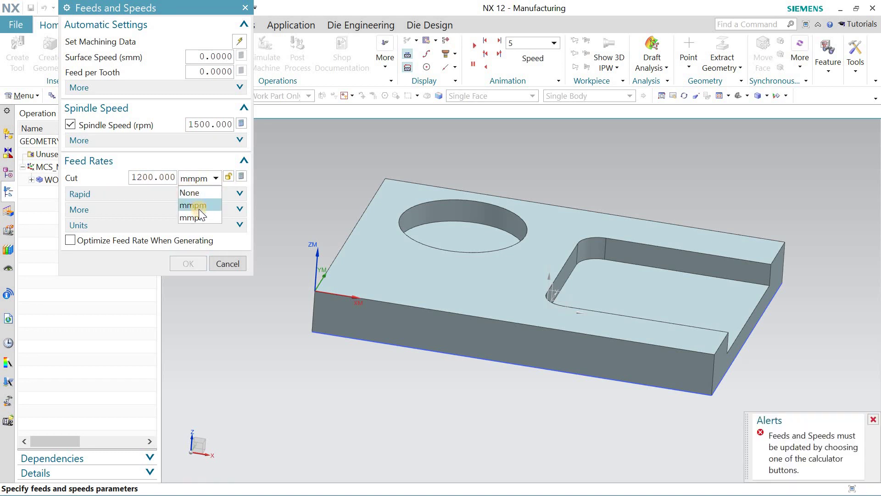
pyautogui.click(197, 217)
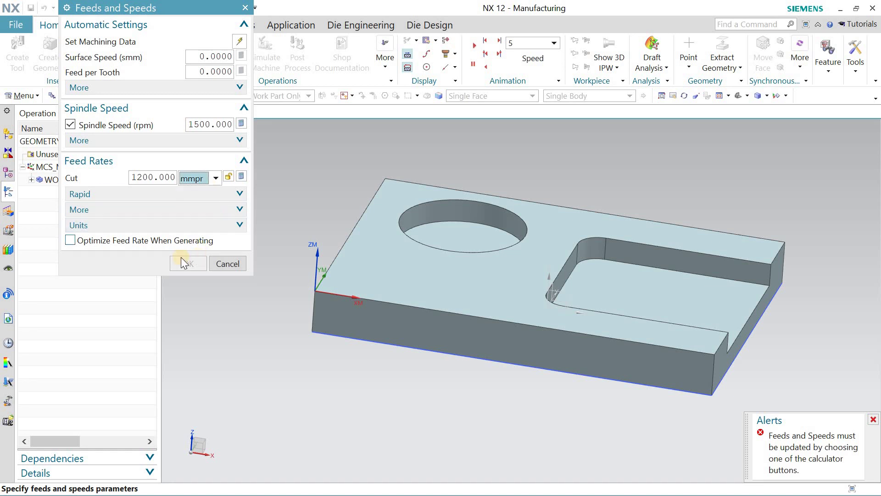
pyautogui.click(72, 242)
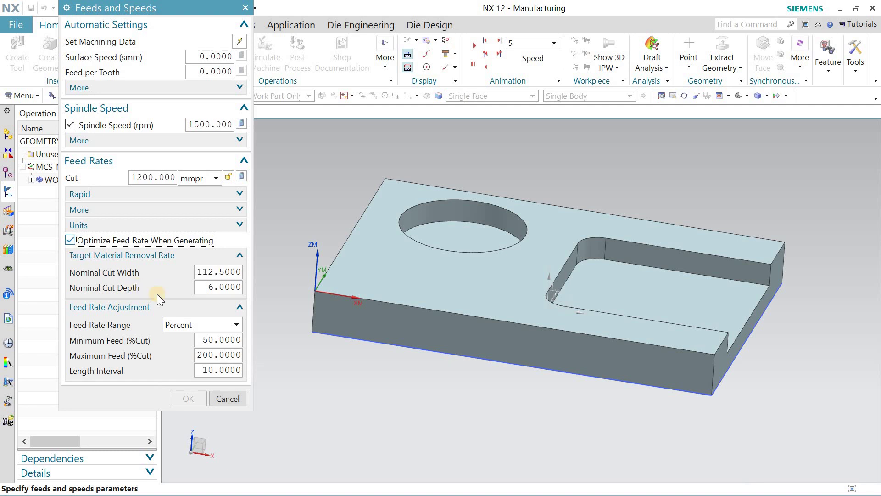
pyautogui.click(241, 177)
pyautogui.click(190, 398)
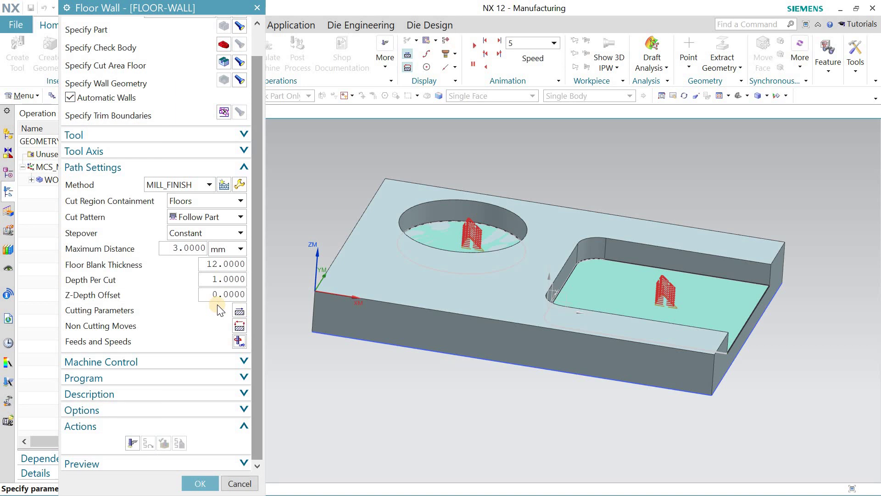
# Step: Generate the Floor Wall toolpath and orbit the part to inspect both pockets
pyautogui.click(132, 442)
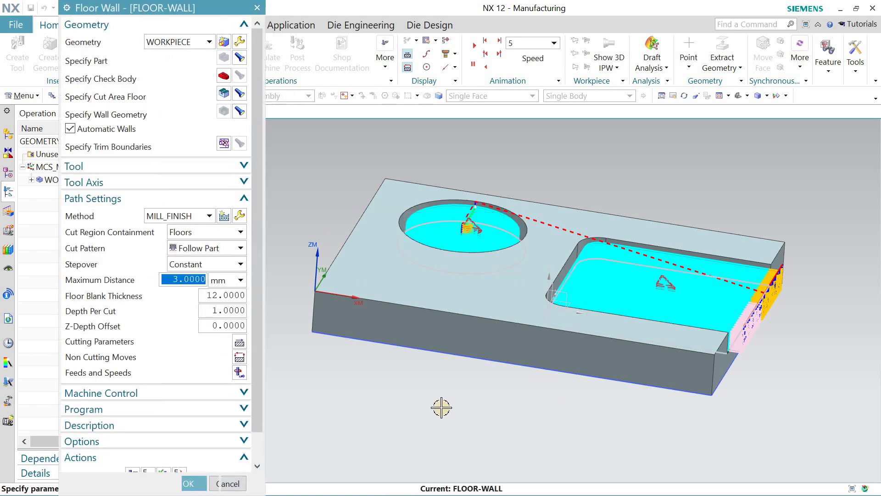
pyautogui.moveTo(458, 407); pyautogui.dragTo(408, 382, button='middle')
pyautogui.press('F8')
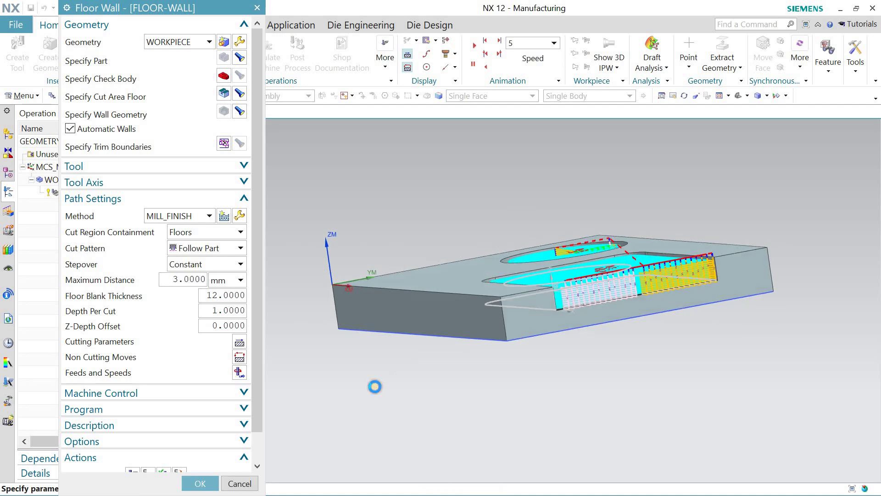
pyautogui.scroll(-6, 452, 283)
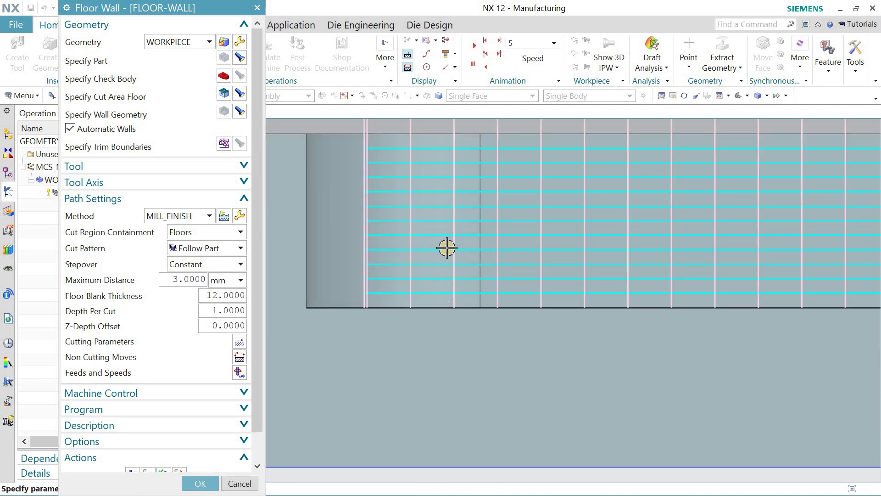
pyautogui.scroll(5, 456, 190)
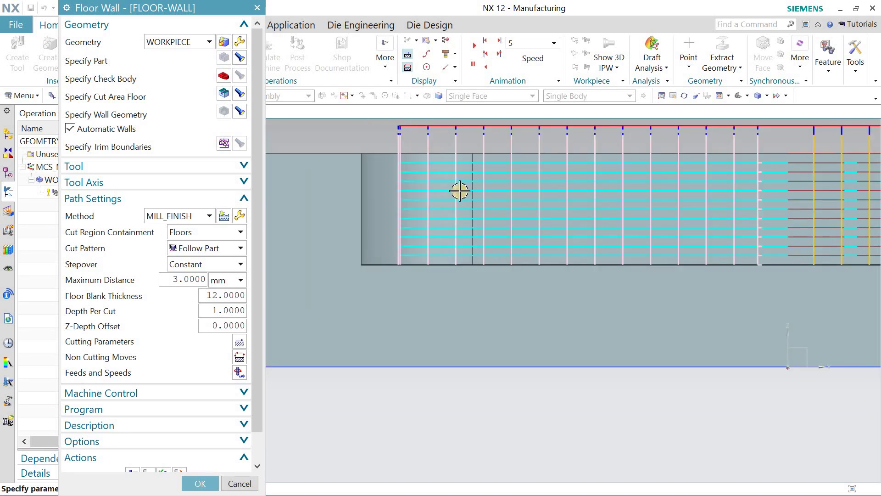
pyautogui.moveTo(453, 211); pyautogui.dragTo(497, 238, button='middle')
pyautogui.scroll(5, 496, 237)
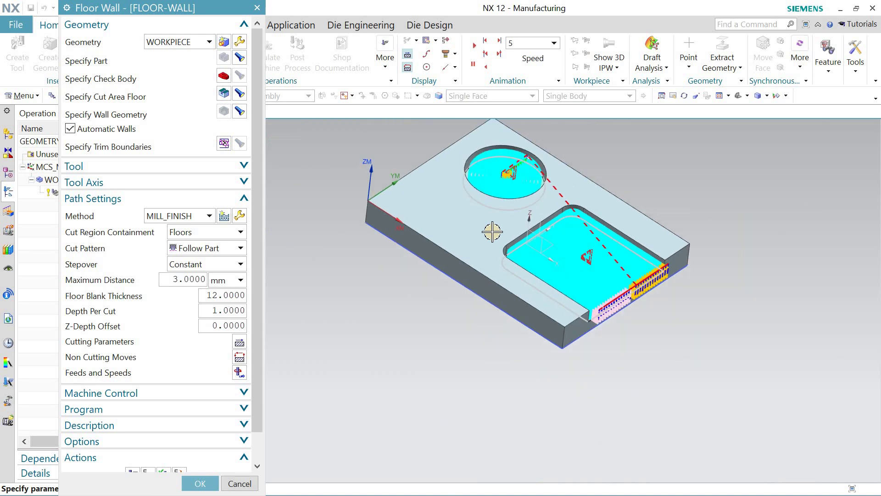
pyautogui.scroll(-3, 514, 256)
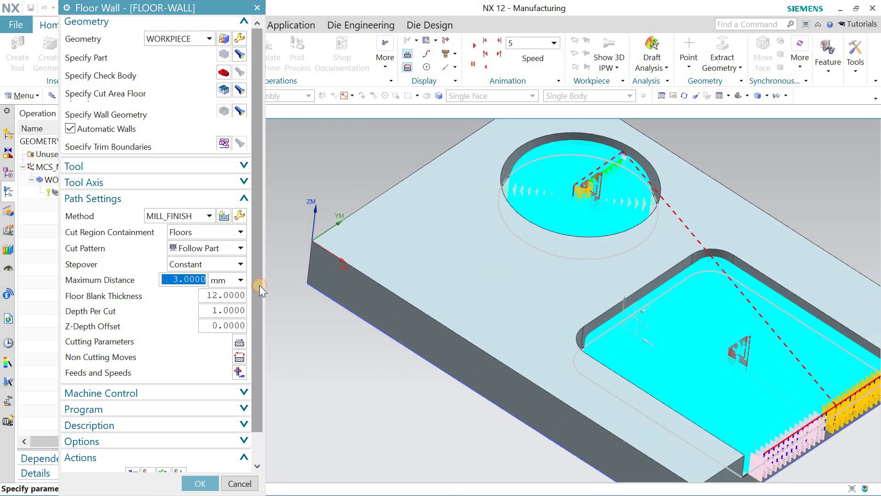
pyautogui.moveTo(259, 285); pyautogui.dragTo(261, 300)
pyautogui.moveTo(439, 324); pyautogui.dragTo(433, 298, button='middle')
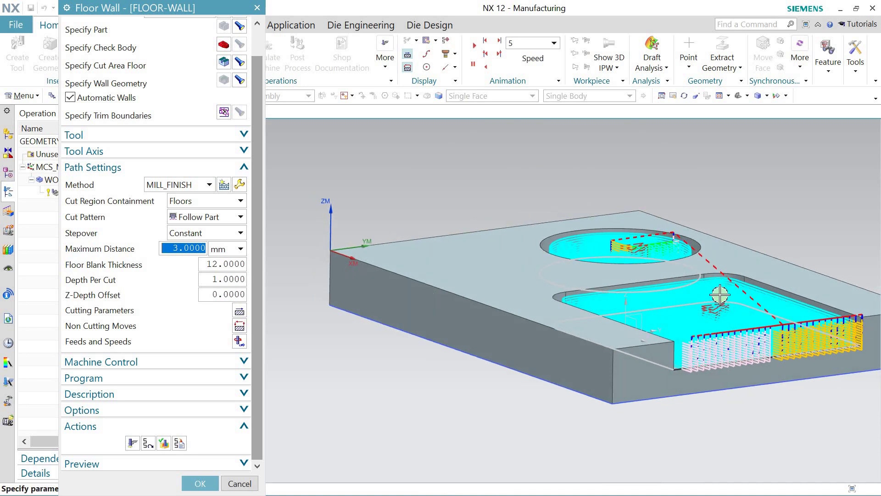
pyautogui.scroll(2, 508, 298)
# Step: Fit the part, return to the Trimetric home view, and move the dialog aside
pyautogui.click(368, 200)
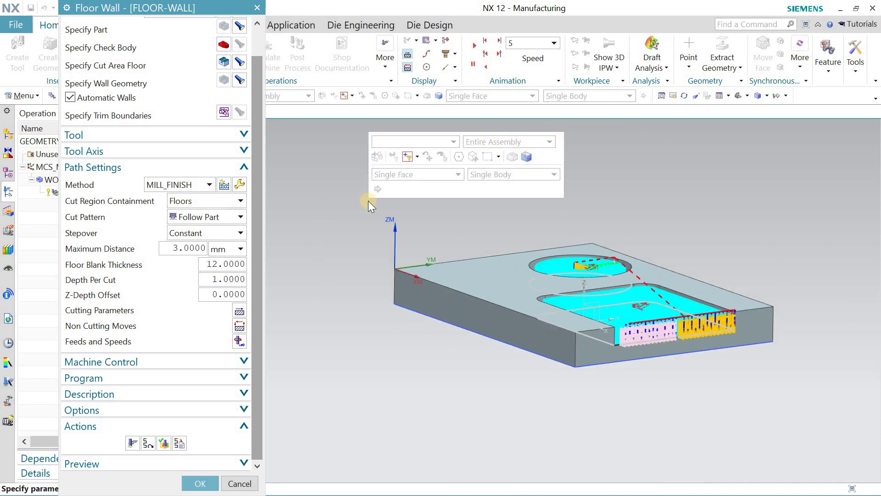
pyautogui.rightClick(368, 200)
pyautogui.click(389, 248)
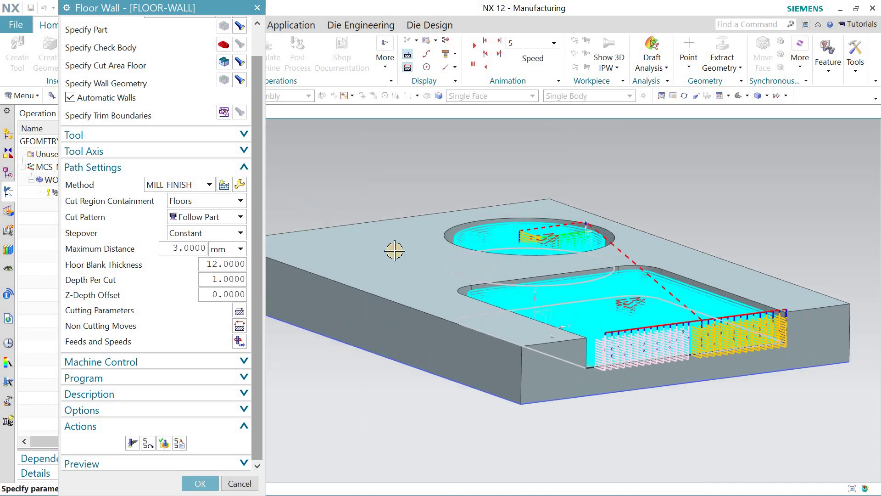
pyautogui.scroll(-1, 476, 255)
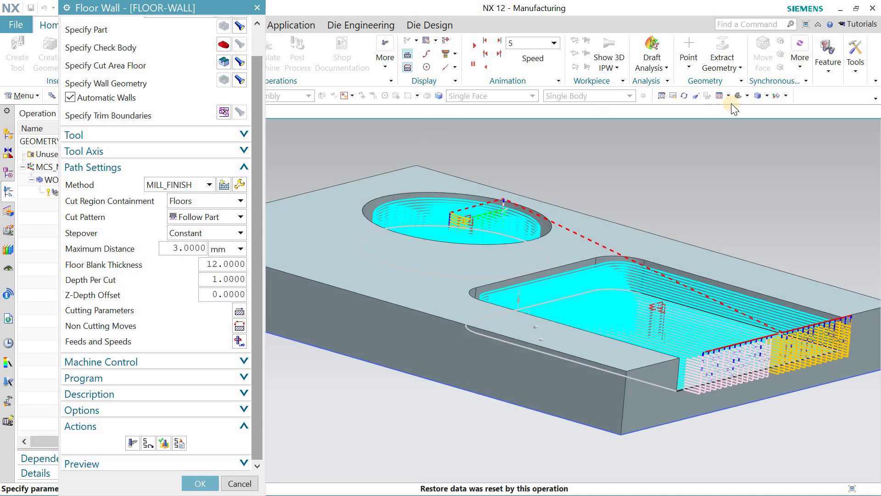
pyautogui.click(747, 97)
pyautogui.click(746, 104)
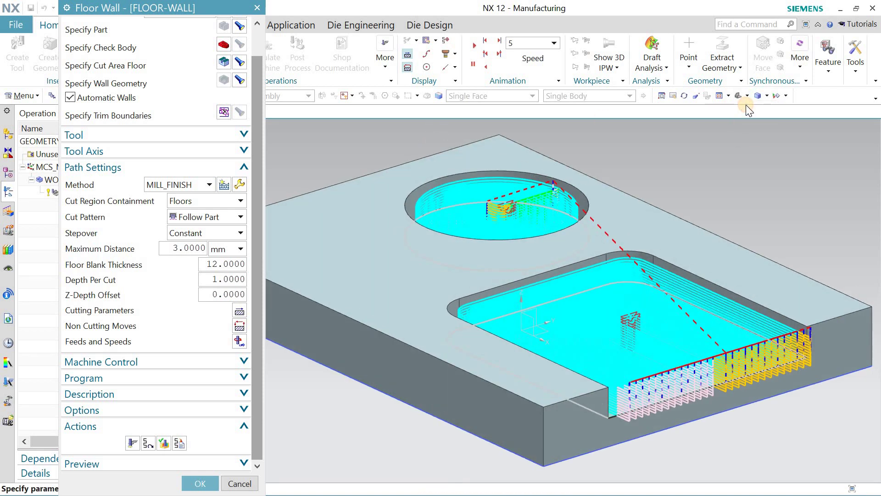
pyautogui.click(747, 97)
pyautogui.click(769, 107)
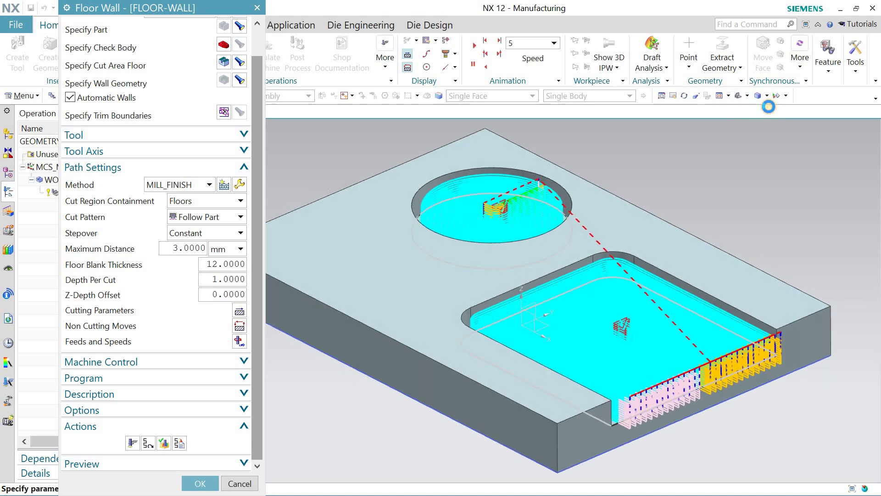
pyautogui.click(748, 95)
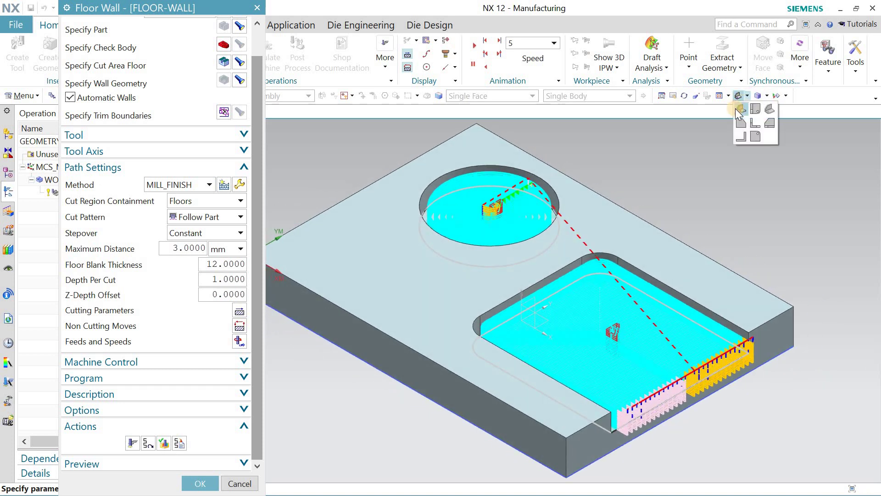
pyautogui.click(740, 109)
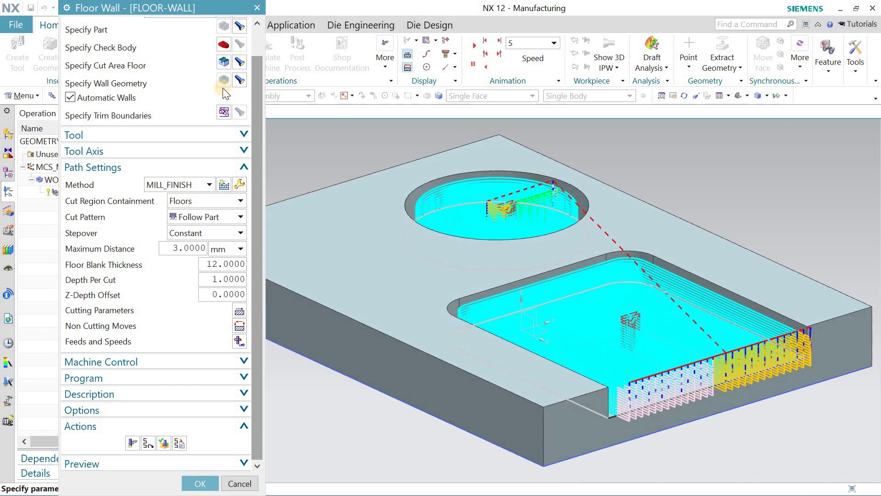
pyautogui.moveTo(181, 9); pyautogui.dragTo(167, 8)
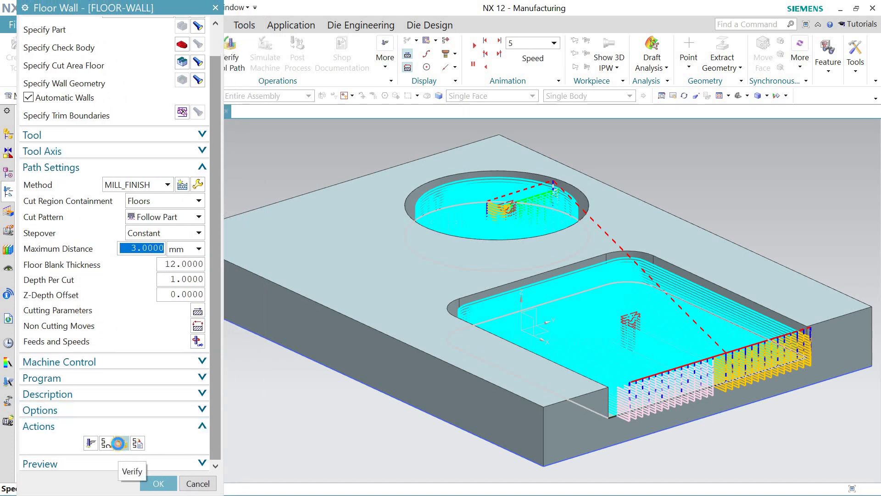
# Step: Play the 3D Dynamic verification at animation speed 6 raised to 9, then accept both dialogs
pyautogui.click(119, 443)
pyautogui.click(72, 132)
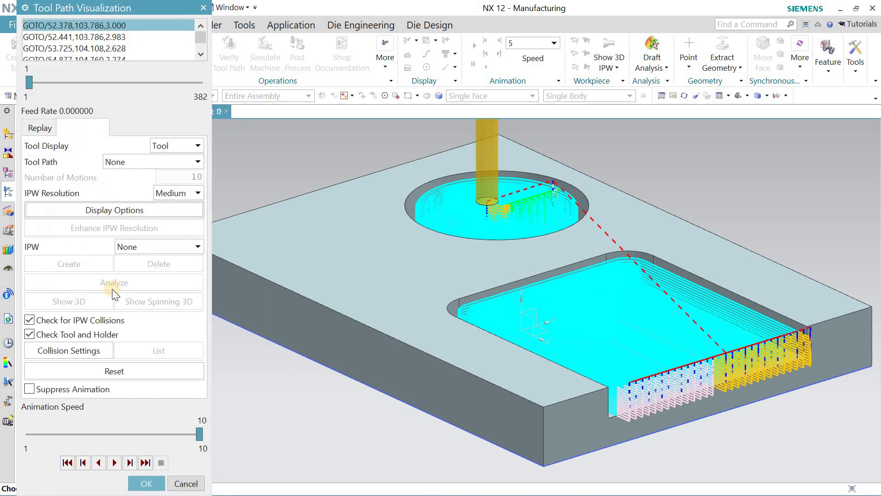
pyautogui.click(121, 436)
pyautogui.click(114, 462)
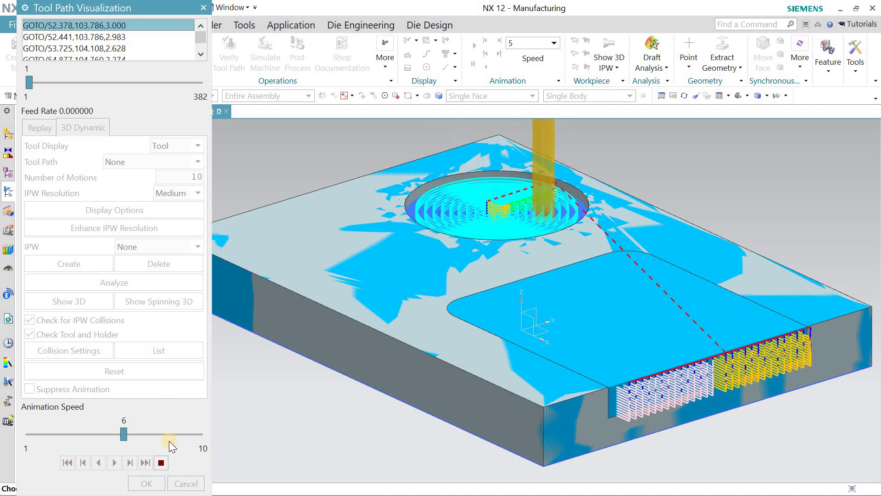
pyautogui.click(180, 435)
pyautogui.click(190, 435)
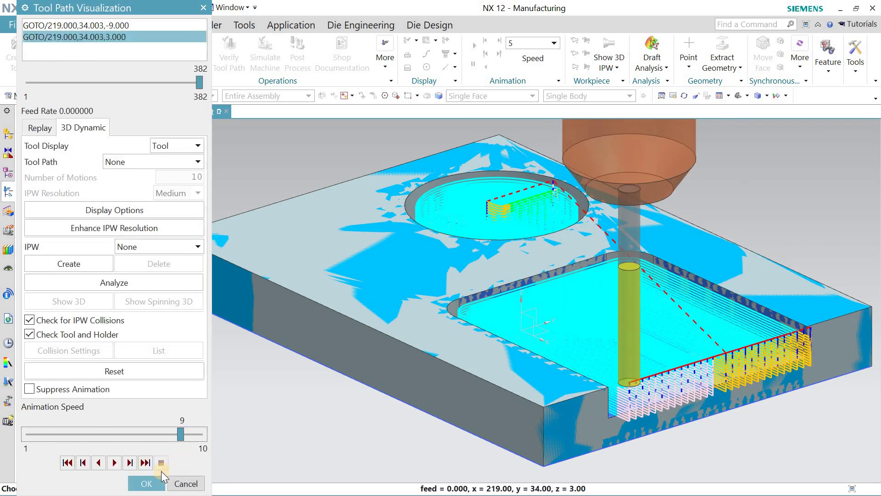
pyautogui.click(151, 484)
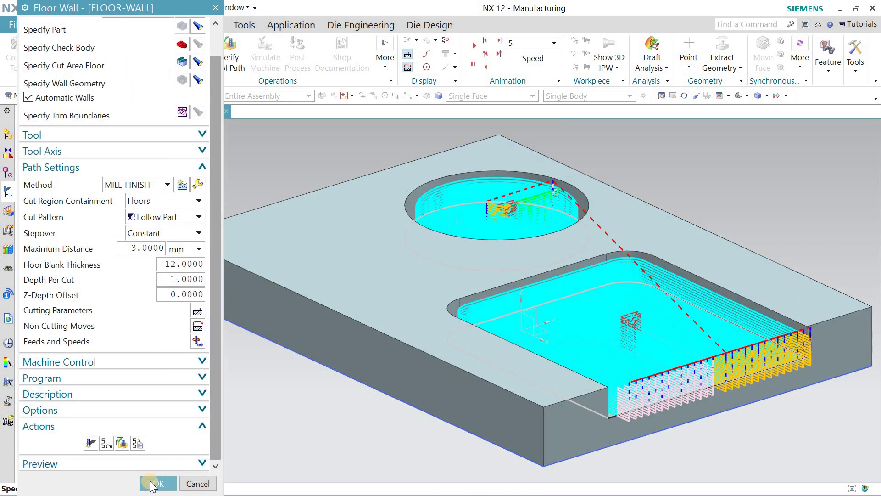
pyautogui.click(153, 483)
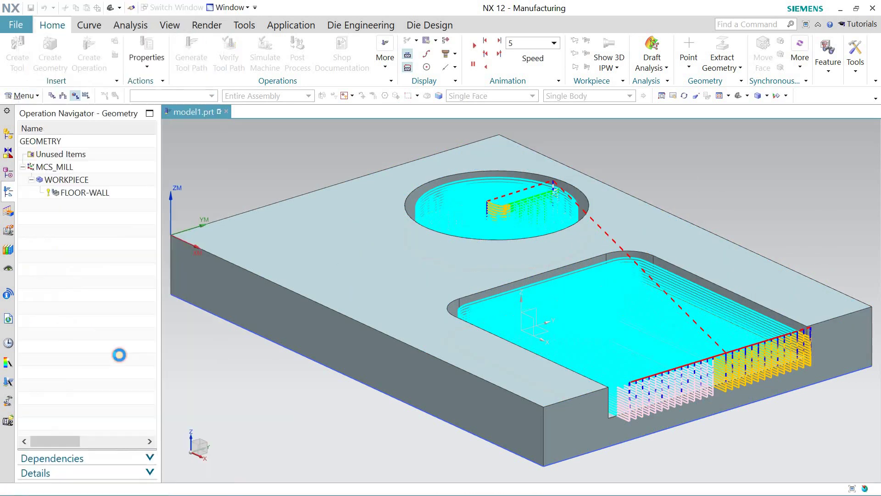
pyautogui.click(98, 193)
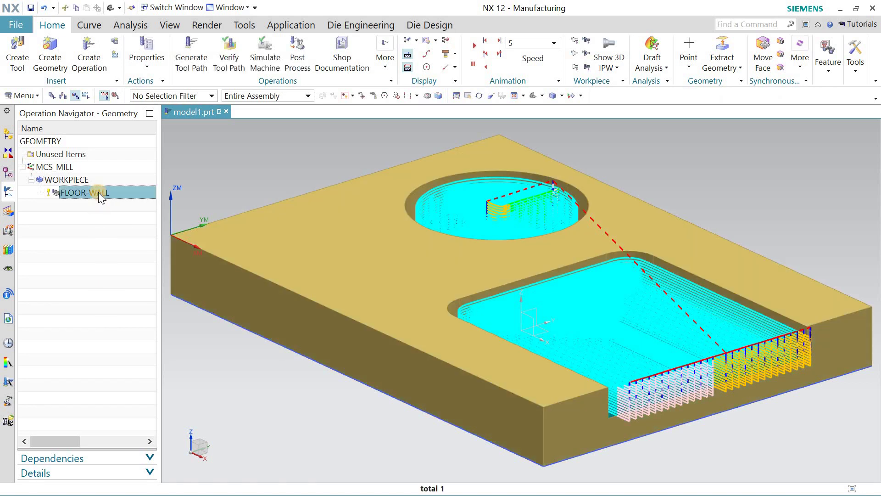
pyautogui.click(298, 58)
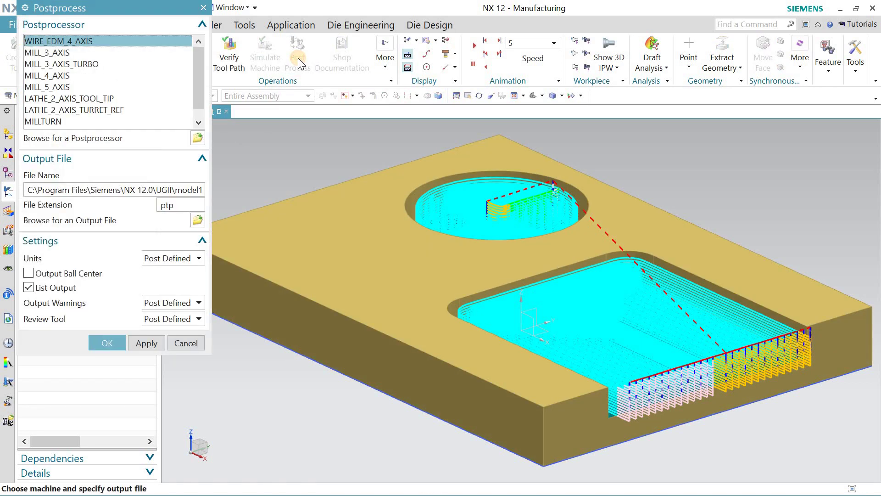
pyautogui.click(59, 53)
pyautogui.click(110, 343)
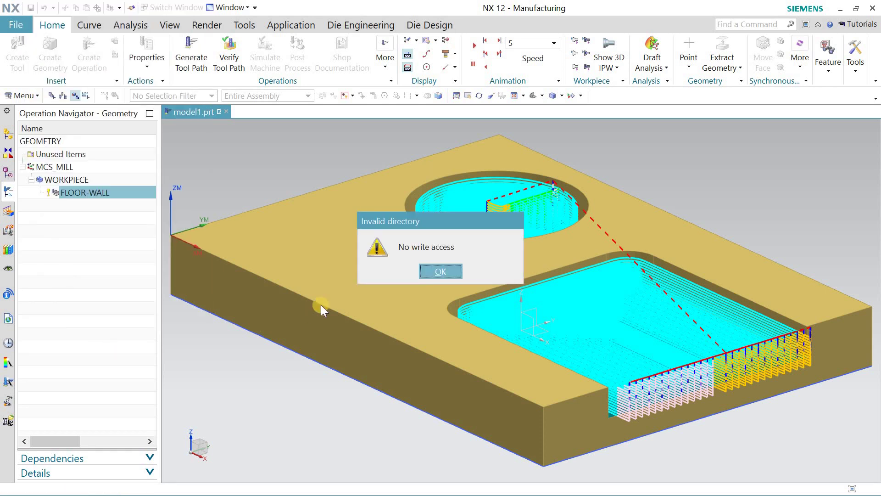
pyautogui.click(433, 268)
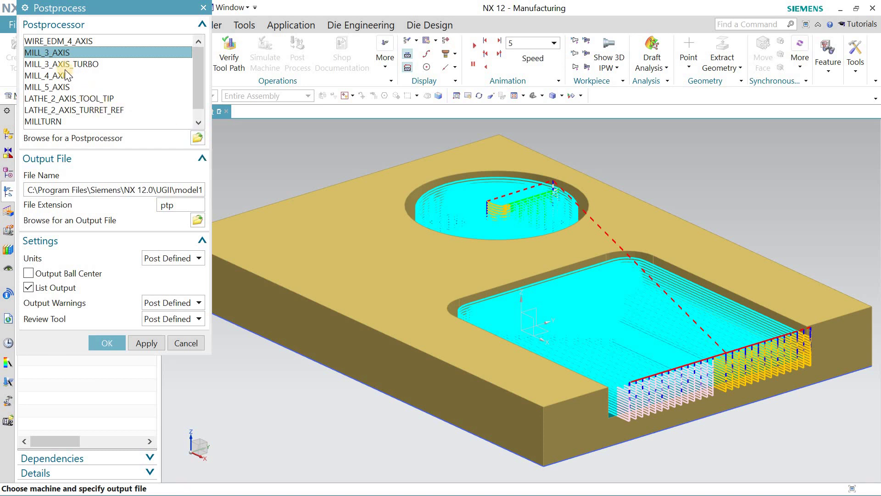
pyautogui.scroll(-1, 66, 72)
pyautogui.scroll(1, 65, 72)
pyautogui.click(65, 66)
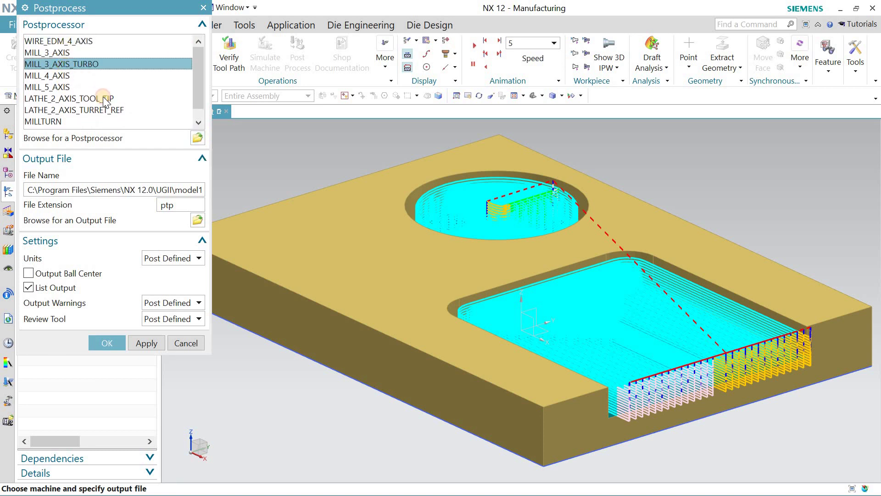
pyautogui.click(108, 343)
pyautogui.click(454, 265)
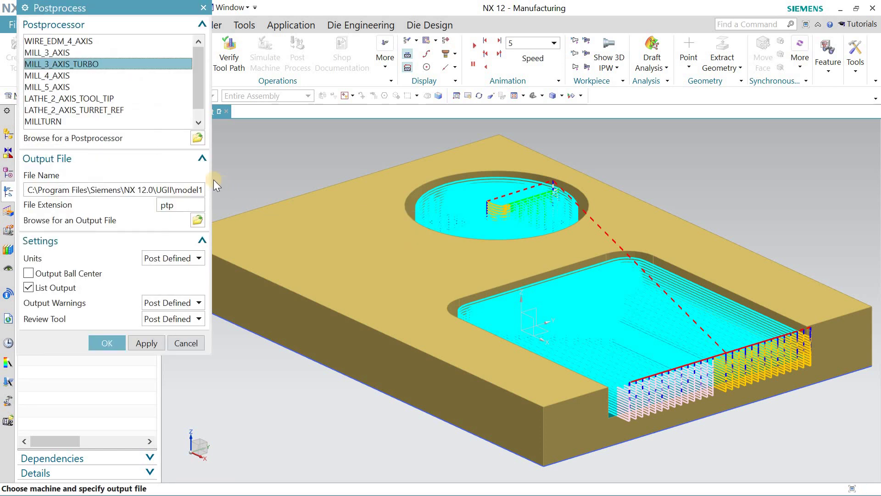
pyautogui.click(30, 287)
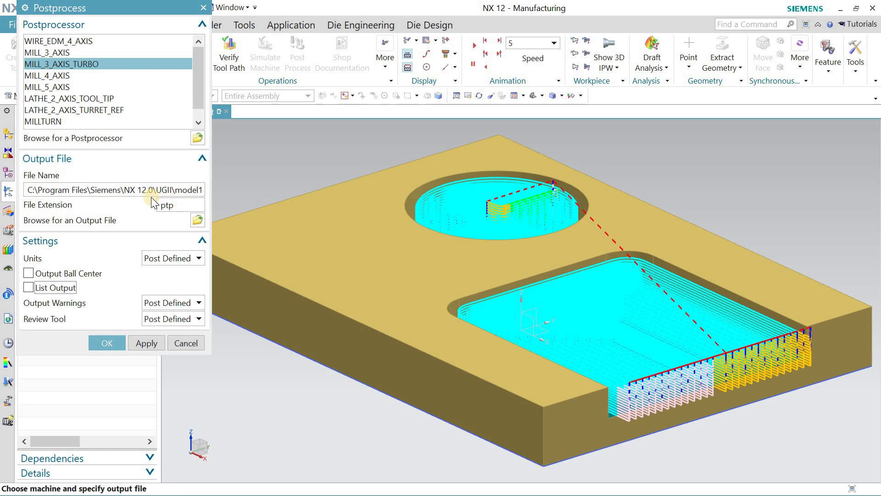
pyautogui.click(189, 345)
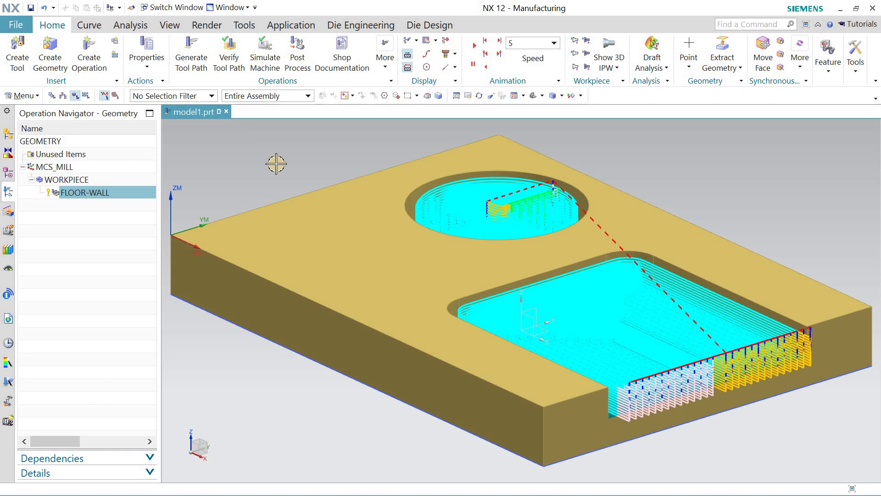
pyautogui.click(93, 277)
pyautogui.click(109, 189)
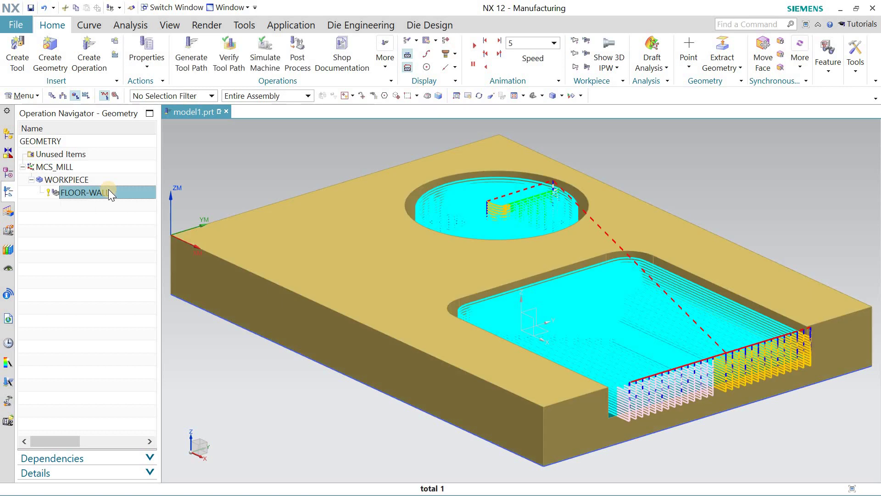